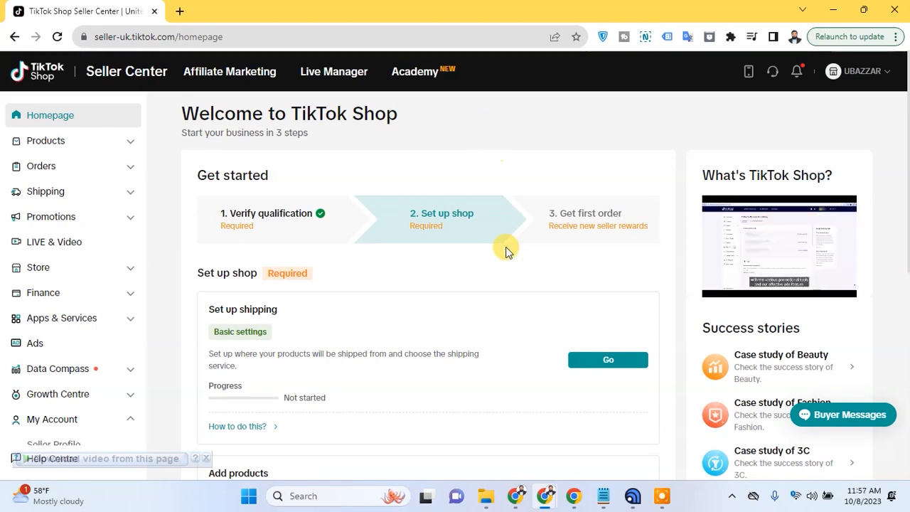
- Start the required Set up shipping task from the Get started section of the seller homepage
{"action": "scroll", "coordinate": [329, 254], "scroll_direction": "down", "scroll_amount": 1}
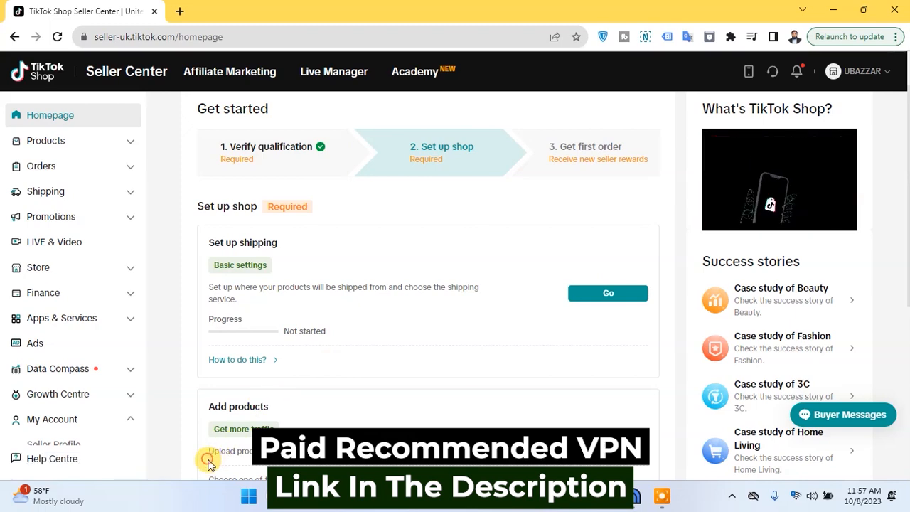
{"action": "scroll", "coordinate": [85, 370], "scroll_direction": "down", "scroll_amount": 2}
{"action": "scroll", "coordinate": [139, 398], "scroll_direction": "up", "scroll_amount": 2}
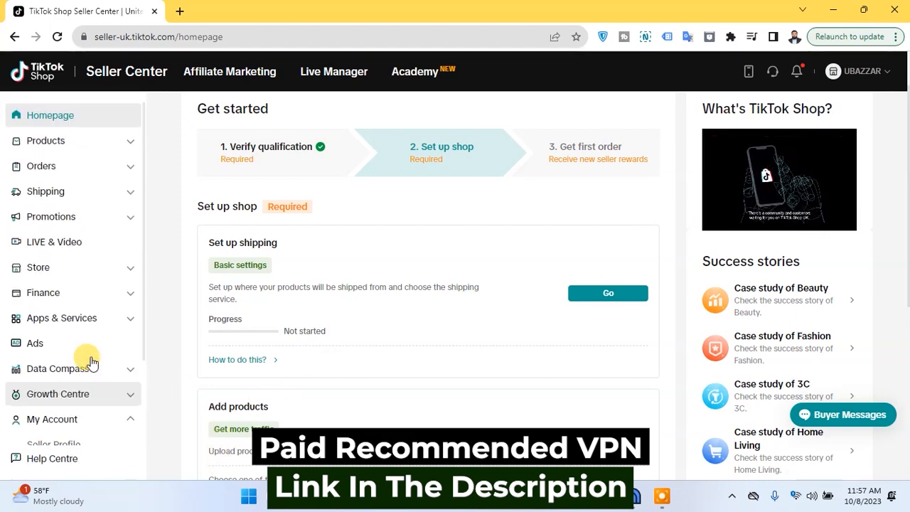
{"action": "left_click", "coordinate": [613, 293]}
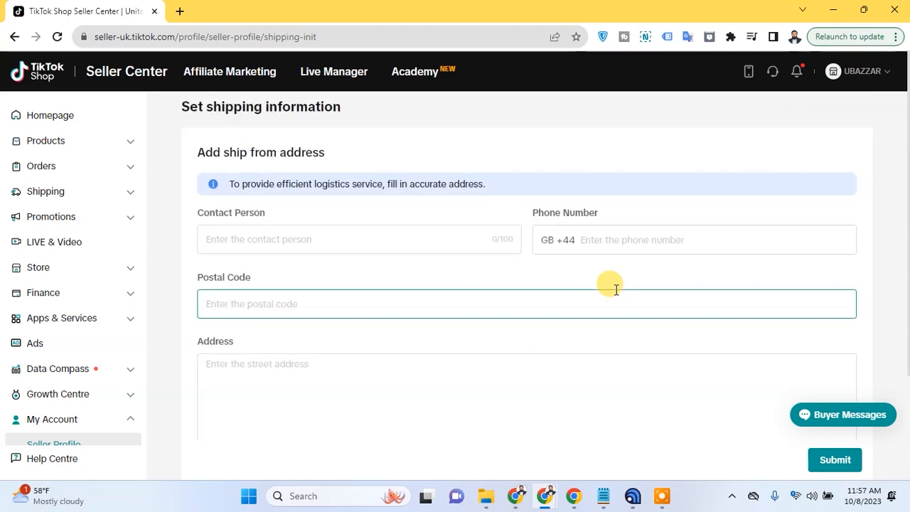
- Look over the contact person, phone number, postal code and address fields of the ship-from address form
{"action": "scroll", "coordinate": [91, 268], "scroll_direction": "down", "scroll_amount": 2}
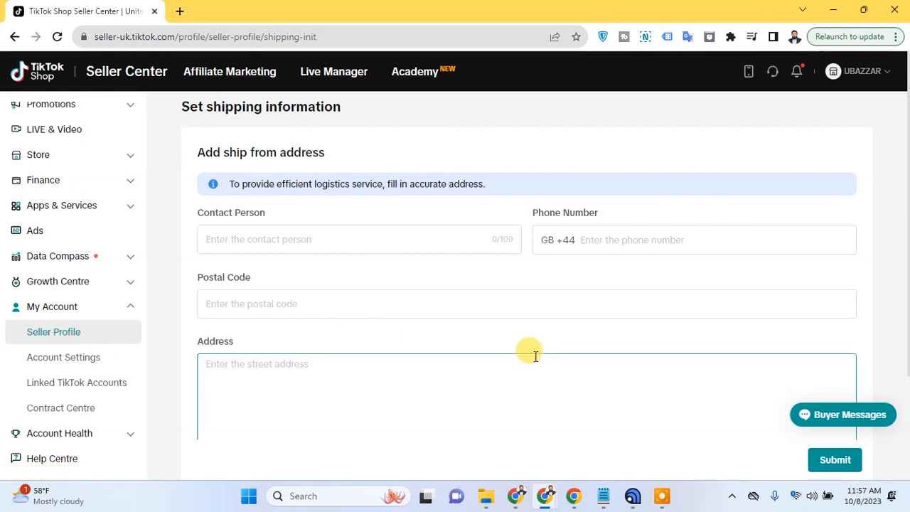
{"action": "scroll", "coordinate": [489, 297], "scroll_direction": "down", "scroll_amount": 1}
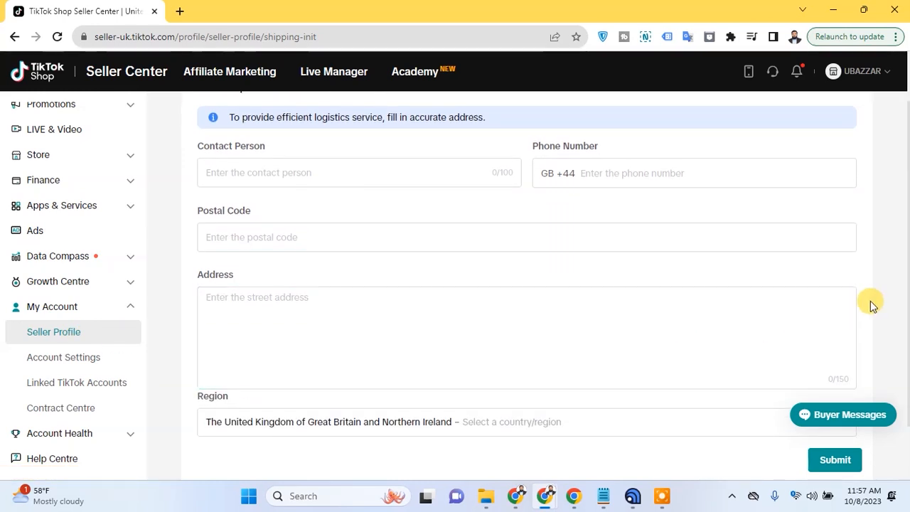
{"action": "left_click", "coordinate": [291, 176]}
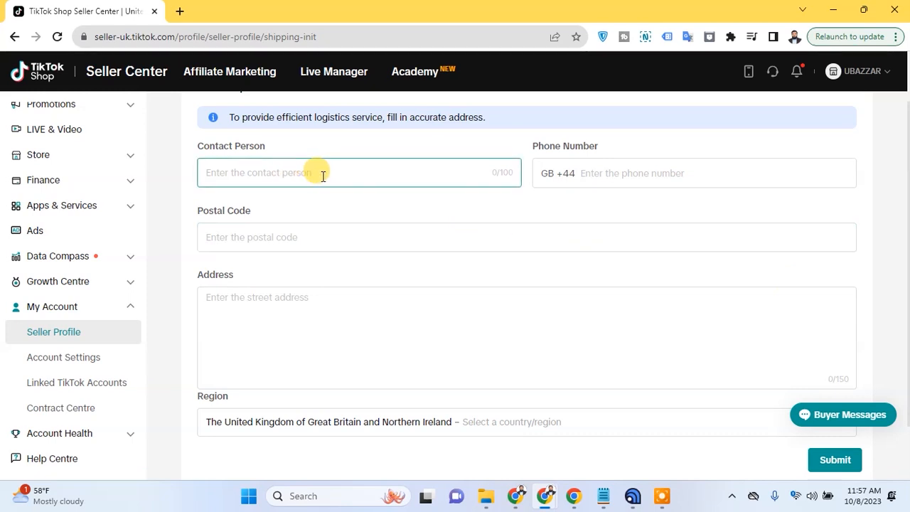
{"action": "left_click", "coordinate": [541, 170]}
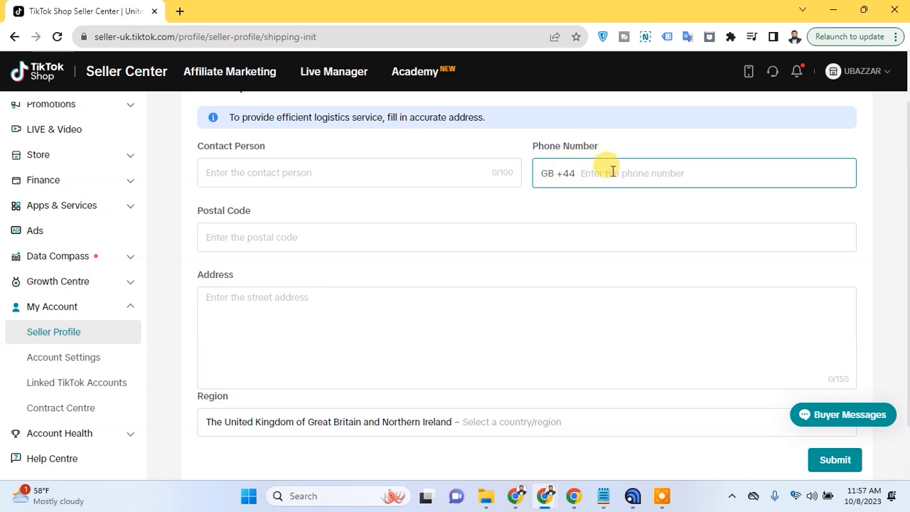
{"action": "left_click", "coordinate": [320, 182]}
{"action": "left_click", "coordinate": [310, 235]}
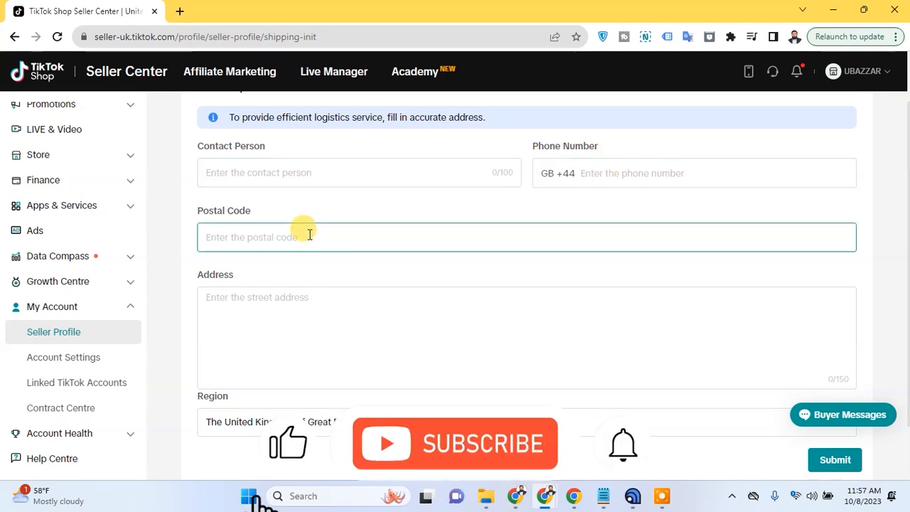
{"action": "left_click", "coordinate": [295, 320]}
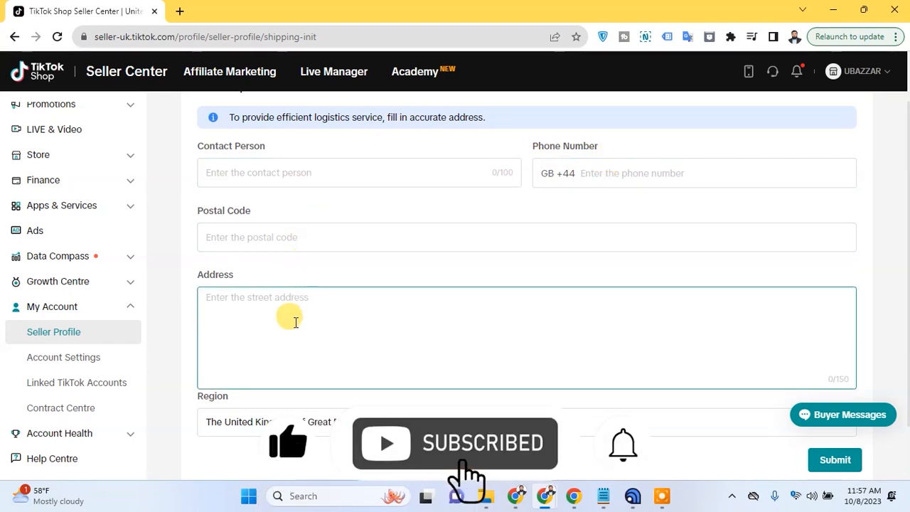
- Set the ship-from region to England, Greater London, and submit the shipping information
{"action": "left_click", "coordinate": [310, 421]}
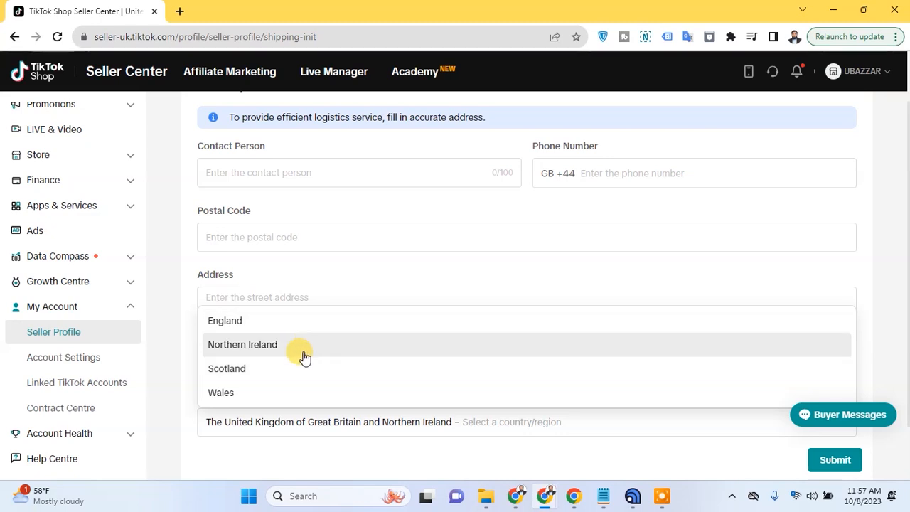
{"action": "left_click", "coordinate": [301, 321]}
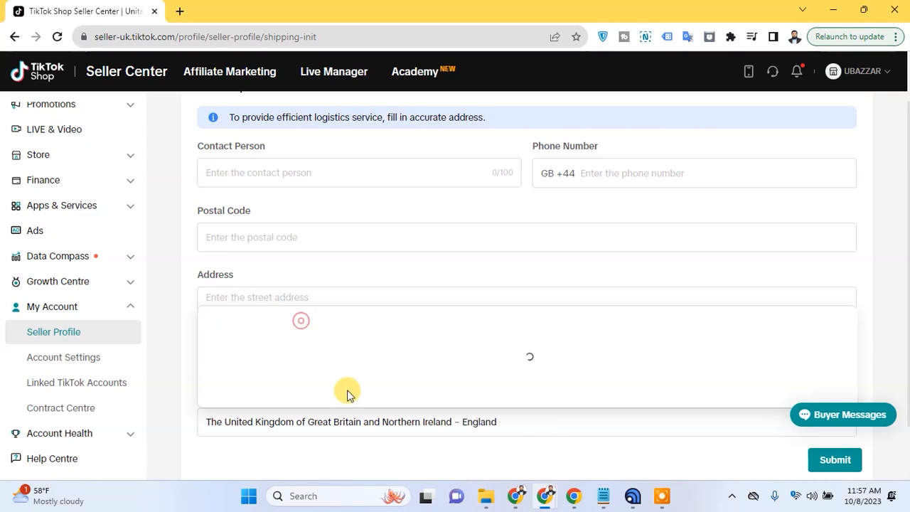
{"action": "scroll", "coordinate": [393, 349], "scroll_direction": "down", "scroll_amount": 7}
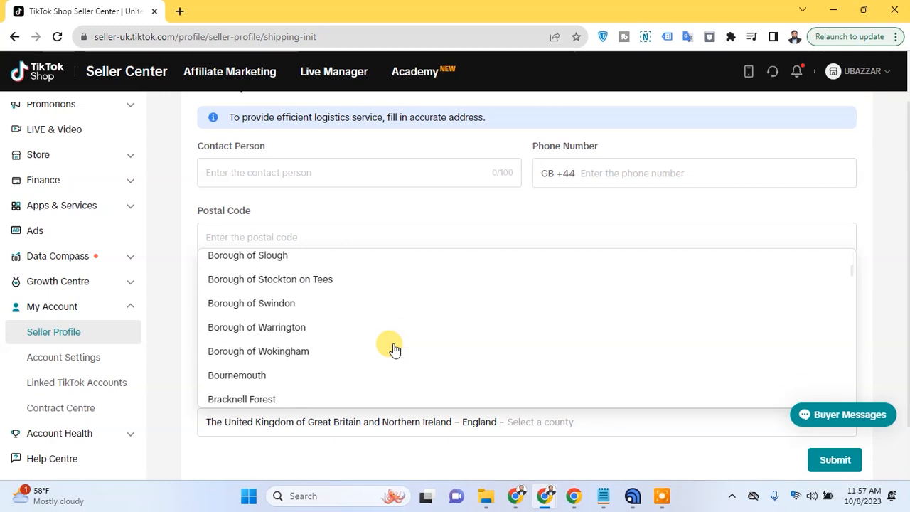
{"action": "scroll", "coordinate": [393, 347], "scroll_direction": "down", "scroll_amount": 5}
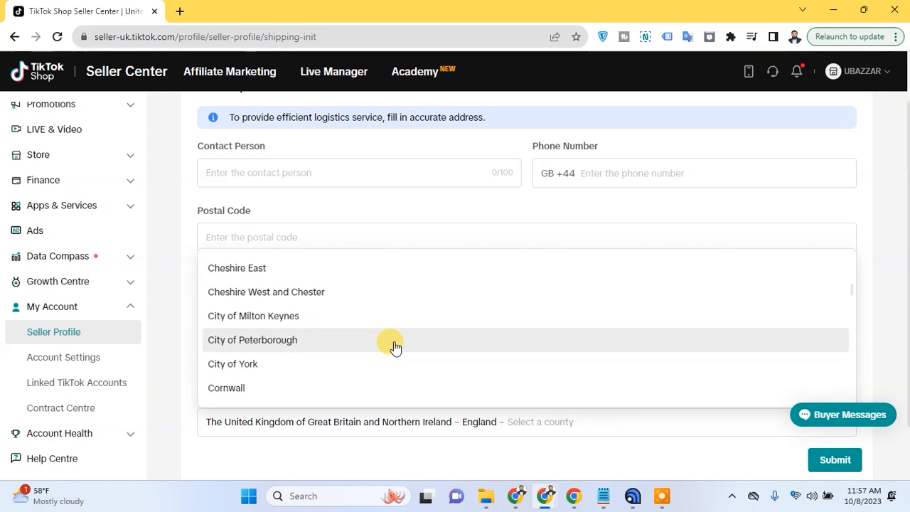
{"action": "scroll", "coordinate": [269, 315], "scroll_direction": "down", "scroll_amount": 8}
{"action": "scroll", "coordinate": [320, 337], "scroll_direction": "up", "scroll_amount": 3}
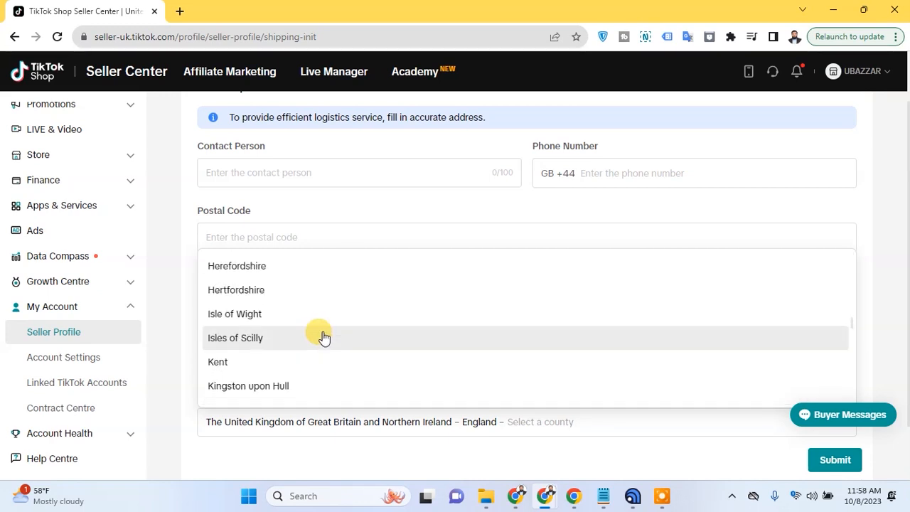
{"action": "scroll", "coordinate": [322, 337], "scroll_direction": "up", "scroll_amount": 2}
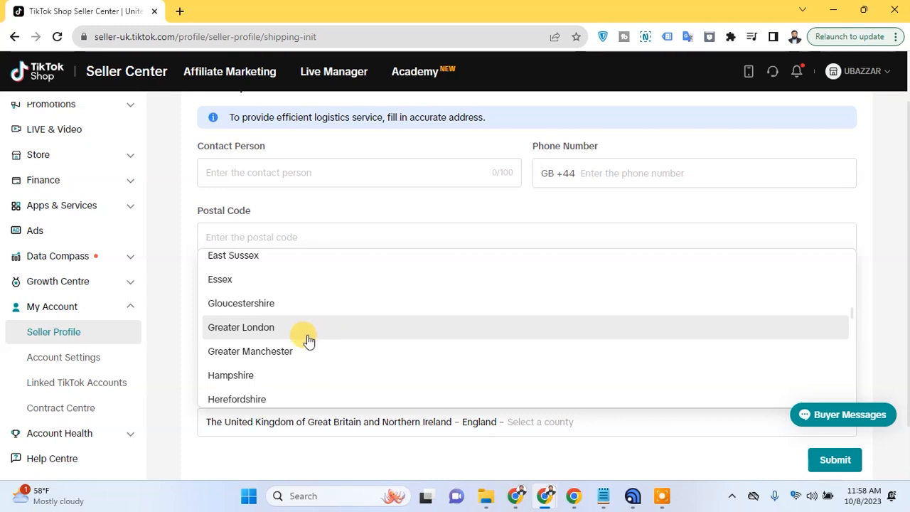
{"action": "scroll", "coordinate": [315, 351], "scroll_direction": "down", "scroll_amount": 4}
{"action": "scroll", "coordinate": [313, 315], "scroll_direction": "down", "scroll_amount": 4}
{"action": "scroll", "coordinate": [313, 315], "scroll_direction": "down", "scroll_amount": 8}
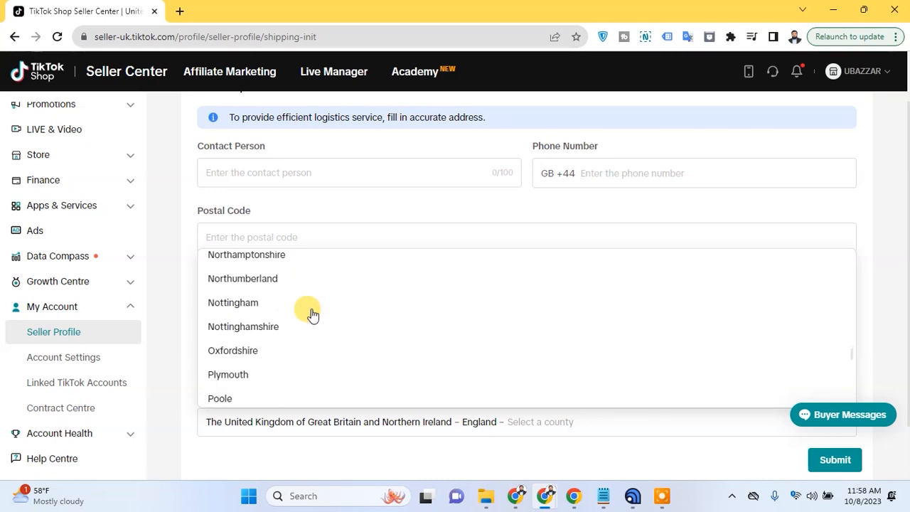
{"action": "scroll", "coordinate": [311, 317], "scroll_direction": "down", "scroll_amount": 5}
{"action": "scroll", "coordinate": [313, 320], "scroll_direction": "up", "scroll_amount": 5}
{"action": "scroll", "coordinate": [320, 340], "scroll_direction": "up", "scroll_amount": 8}
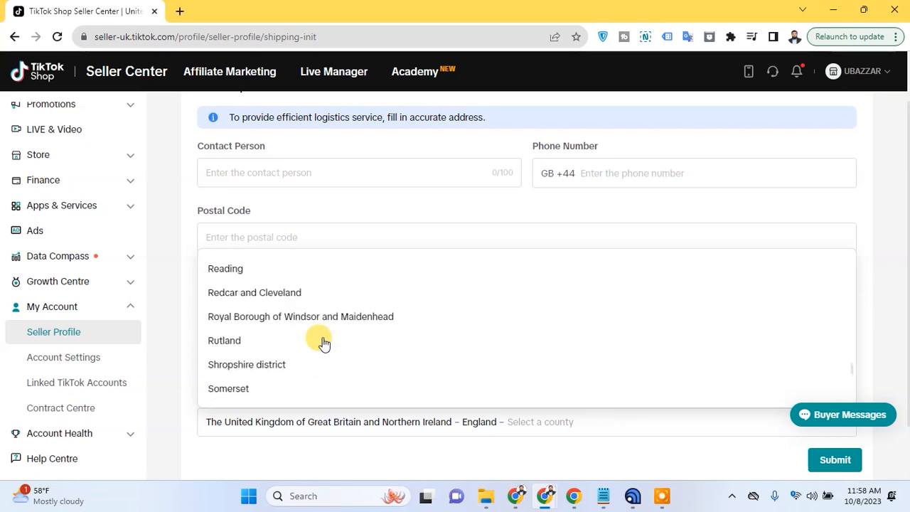
{"action": "scroll", "coordinate": [324, 344], "scroll_direction": "up", "scroll_amount": 5}
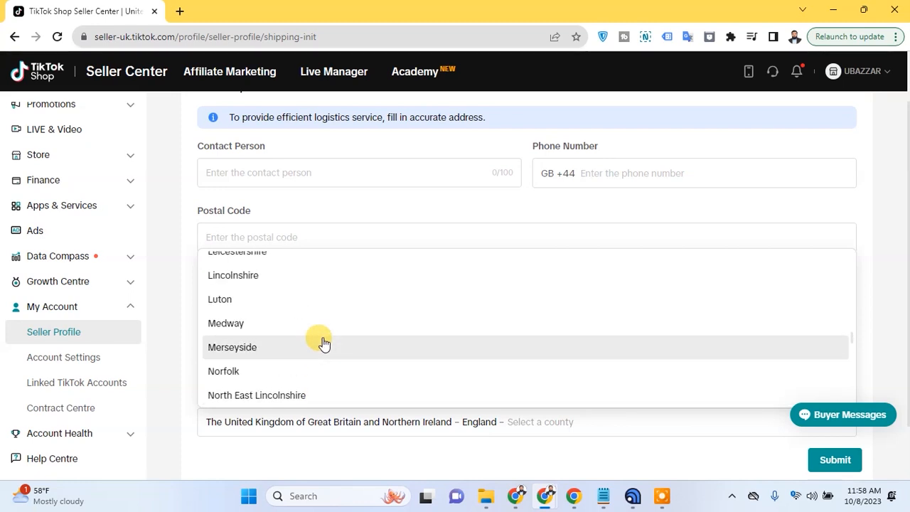
{"action": "scroll", "coordinate": [324, 343], "scroll_direction": "up", "scroll_amount": 6}
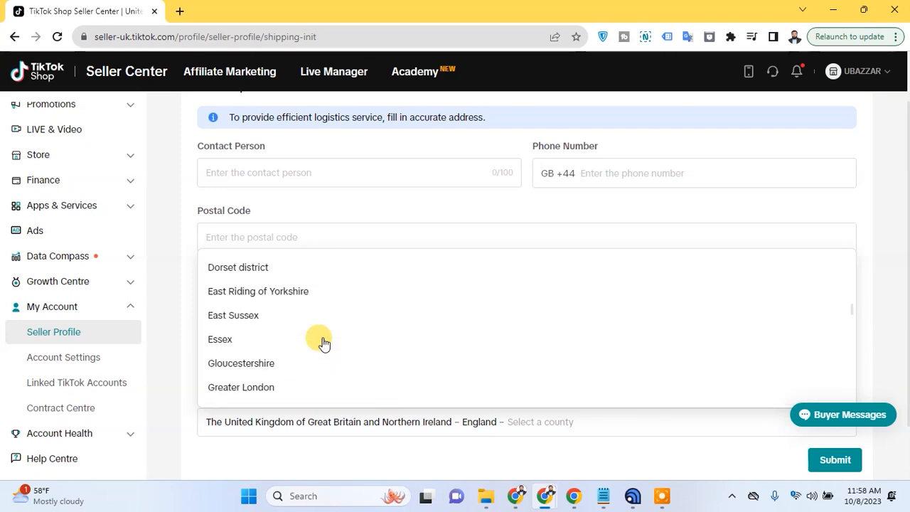
{"action": "left_click", "coordinate": [260, 387]}
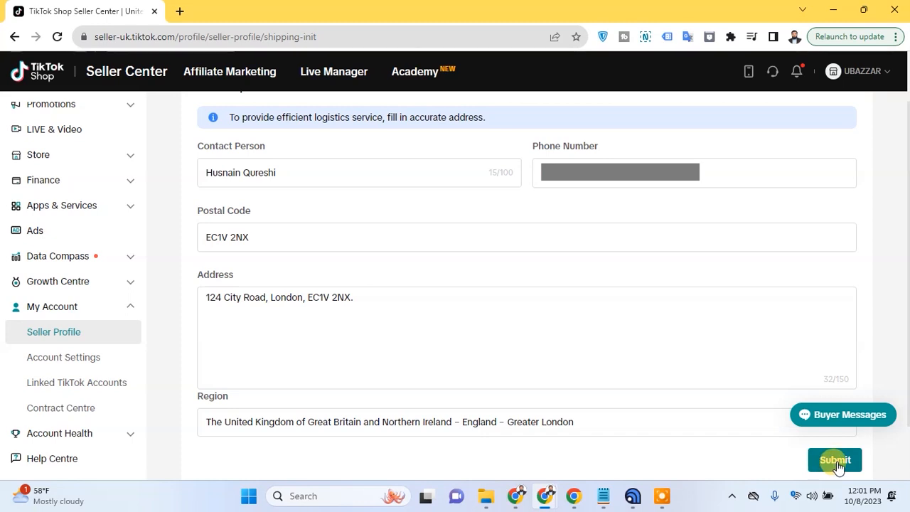
{"action": "left_click", "coordinate": [837, 463]}
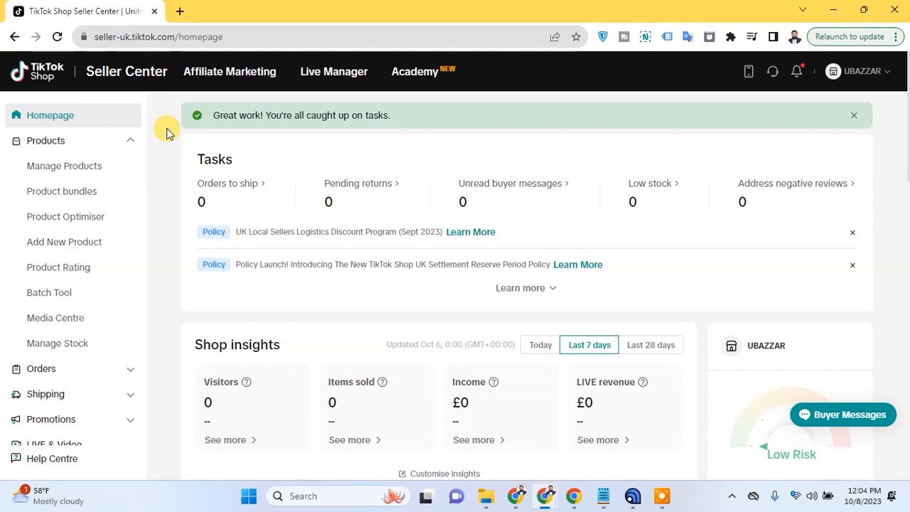
- Open the Shipping Options page and collapse the Standard shipping and Shipped from seller details
{"action": "left_click", "coordinate": [123, 141]}
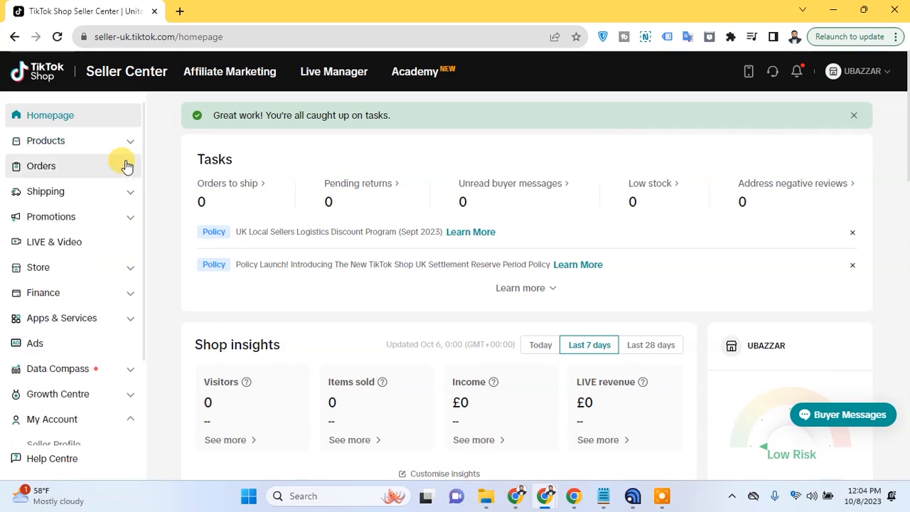
{"action": "left_click", "coordinate": [119, 192]}
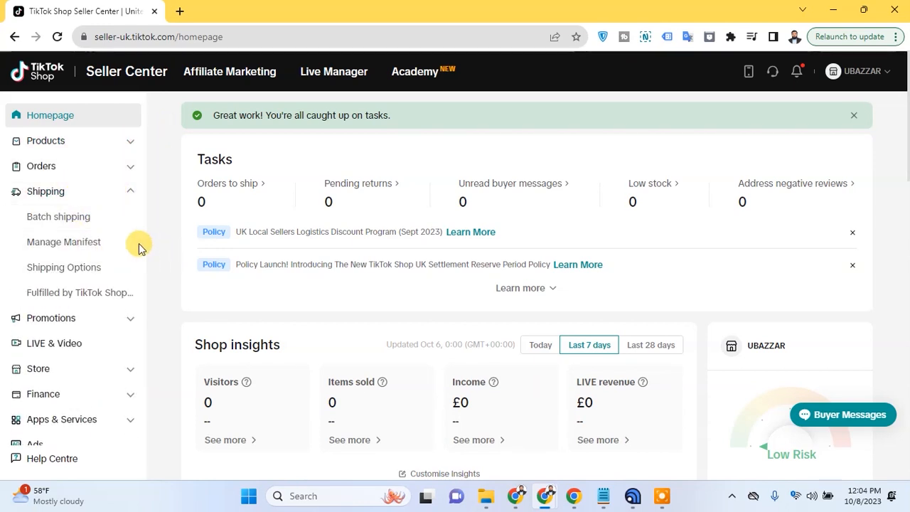
{"action": "left_click", "coordinate": [78, 274]}
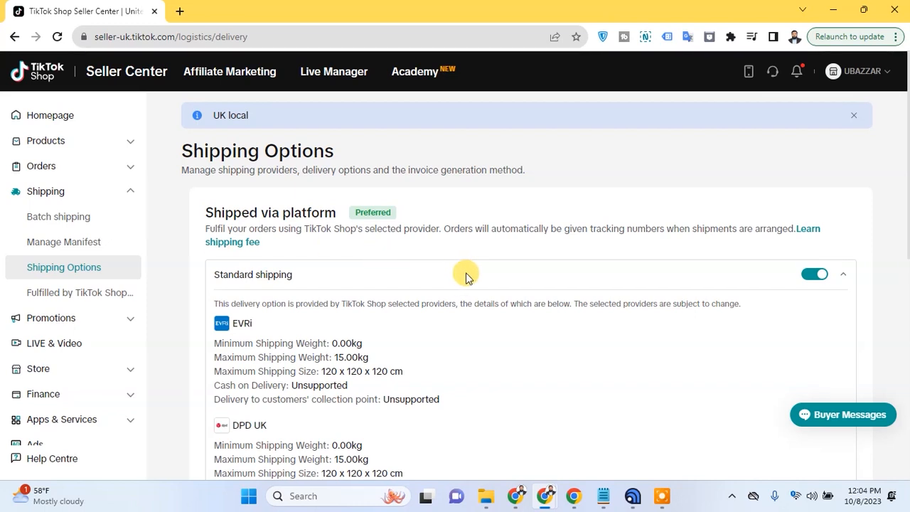
{"action": "left_click", "coordinate": [844, 275]}
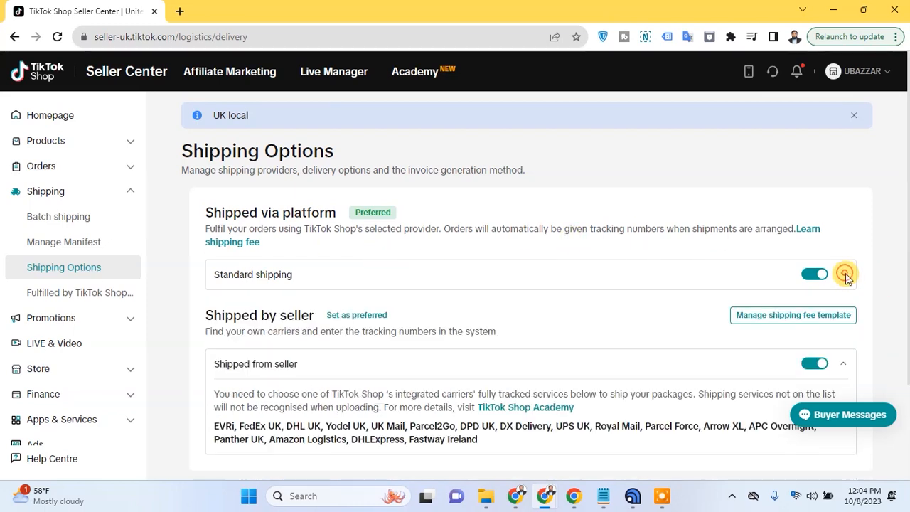
{"action": "left_click", "coordinate": [844, 364]}
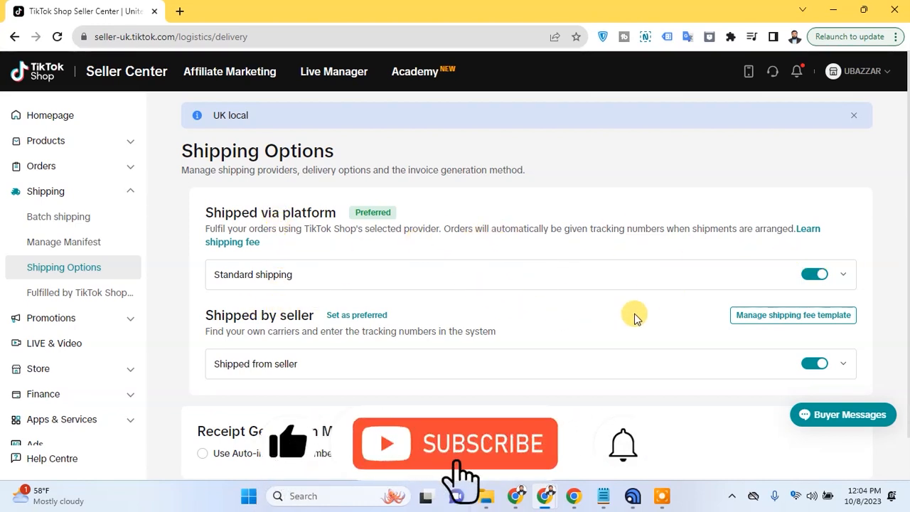
- Examine the providers and their weight, size and delivery limits under Standard shipping, then collapse the details
{"action": "mouse_move", "coordinate": [379, 212]}
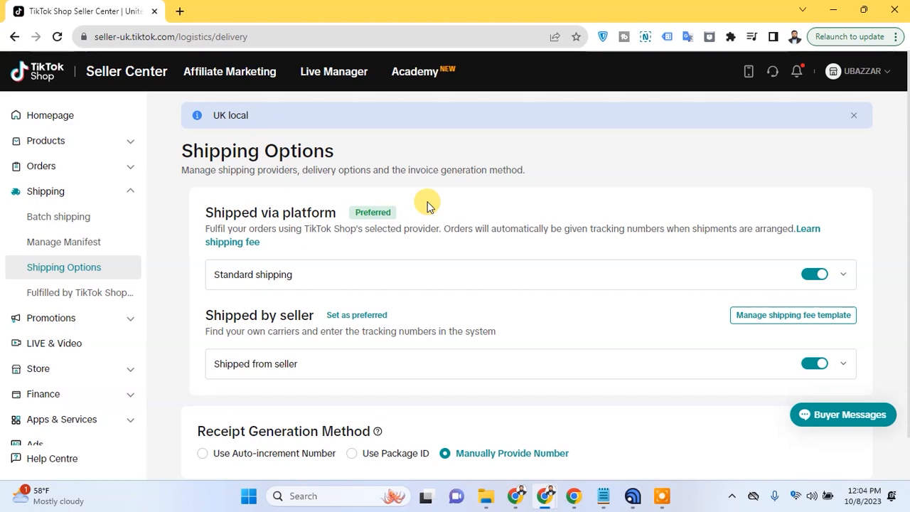
{"action": "left_click", "coordinate": [843, 280]}
{"action": "scroll", "coordinate": [484, 287], "scroll_direction": "down", "scroll_amount": 4}
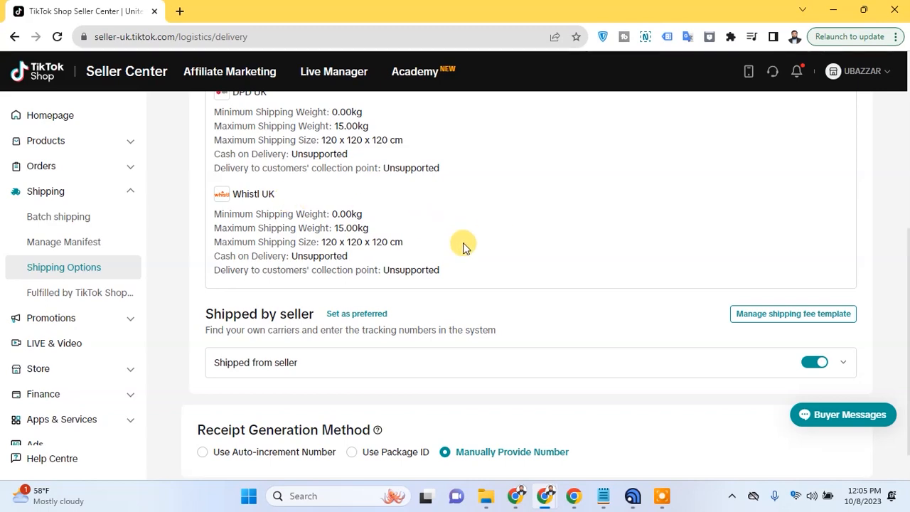
{"action": "scroll", "coordinate": [463, 244], "scroll_direction": "up", "scroll_amount": 1}
{"action": "scroll", "coordinate": [313, 202], "scroll_direction": "up", "scroll_amount": 1}
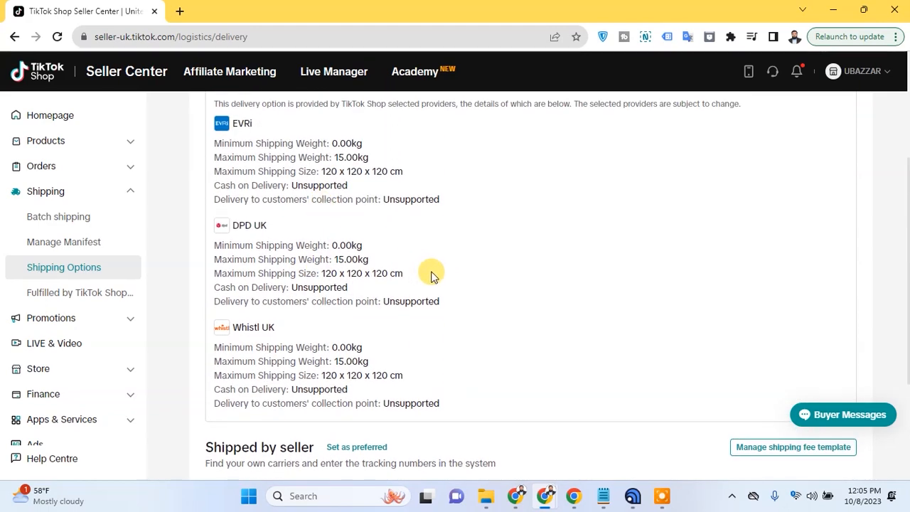
{"action": "scroll", "coordinate": [398, 274], "scroll_direction": "up", "scroll_amount": 1}
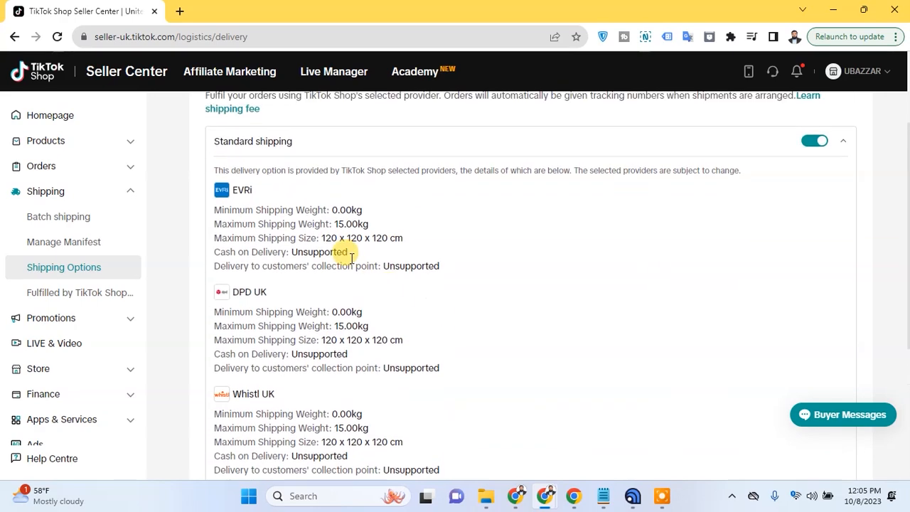
{"action": "scroll", "coordinate": [342, 244], "scroll_direction": "up", "scroll_amount": 2}
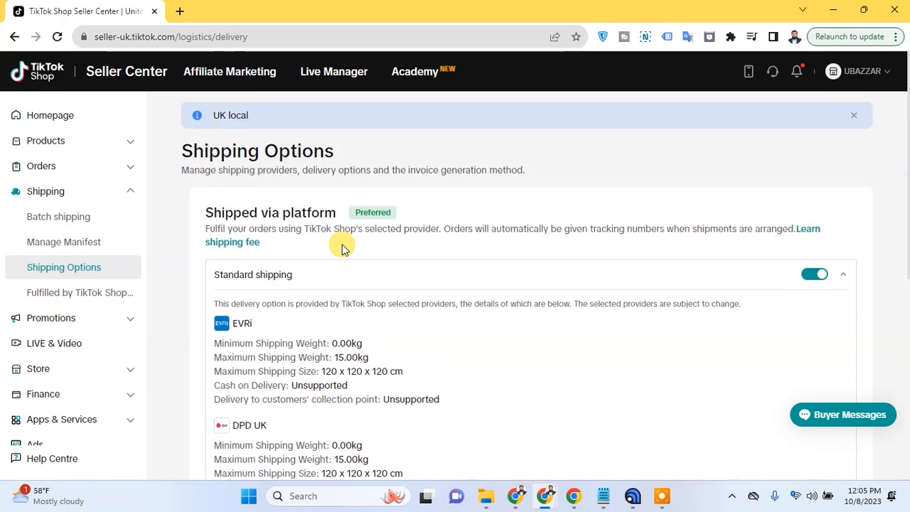
{"action": "left_click", "coordinate": [844, 274]}
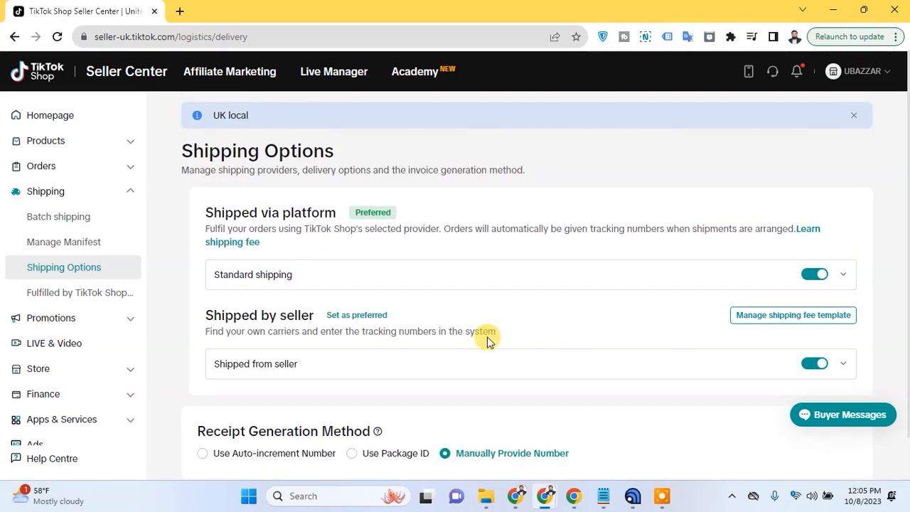
- Expand the Shipped from seller carrier details and switch to the already open Shipping Template page
{"action": "scroll", "coordinate": [605, 324], "scroll_direction": "down", "scroll_amount": 1}
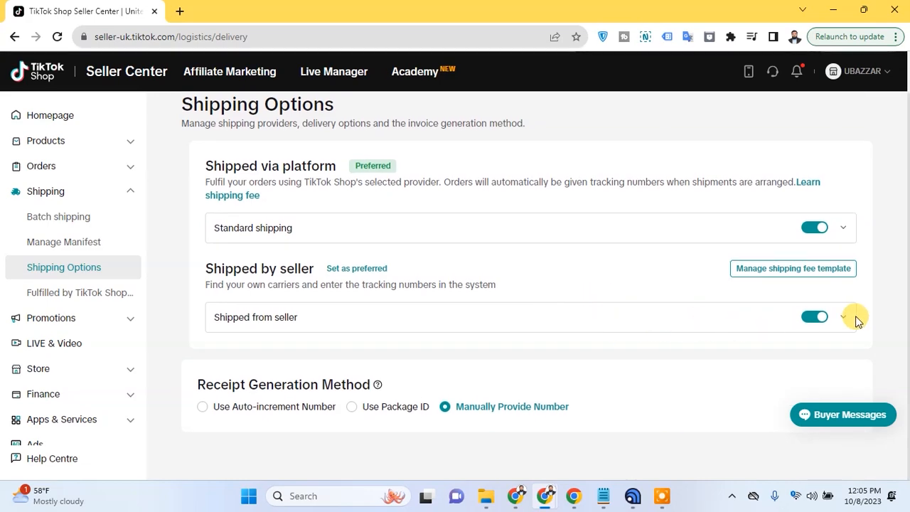
{"action": "left_click", "coordinate": [844, 317]}
{"action": "scroll", "coordinate": [392, 283], "scroll_direction": "down", "scroll_amount": 2}
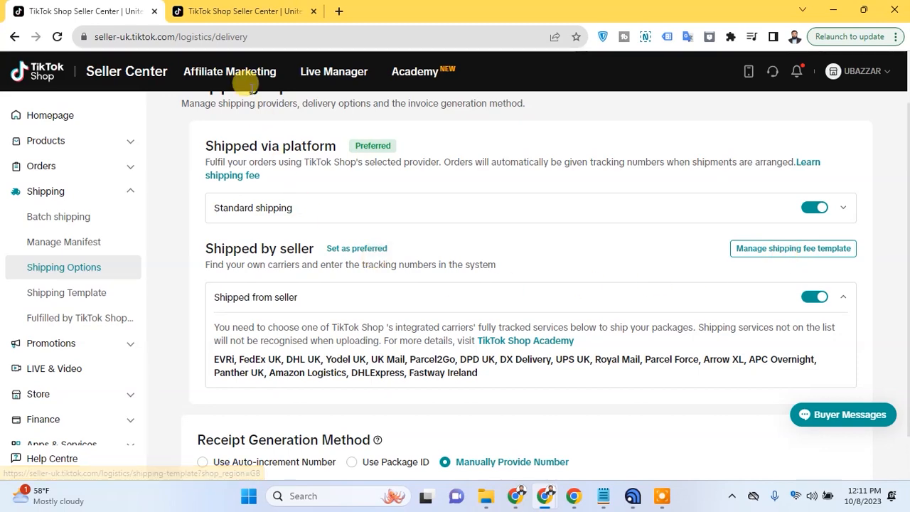
{"action": "left_click", "coordinate": [229, 20]}
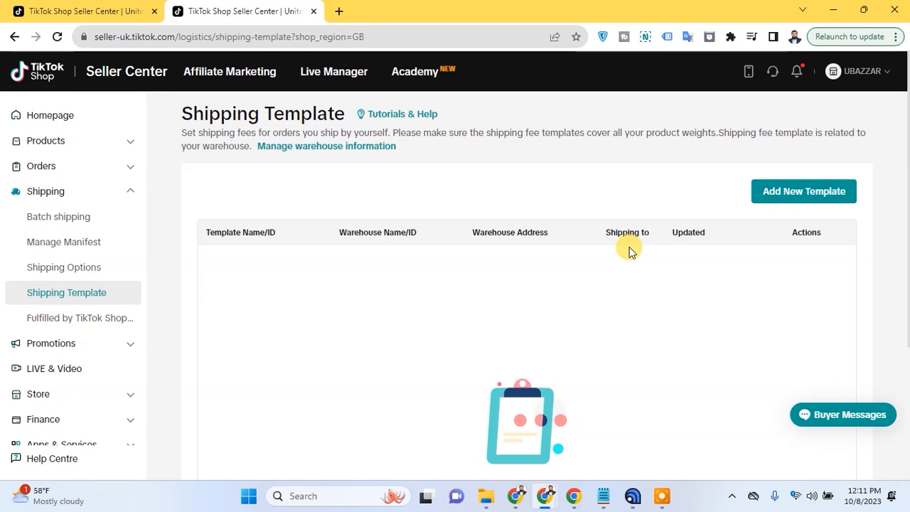
- Start a new shipping template and acknowledge the notice about the 0-30kg weight range
{"action": "scroll", "coordinate": [677, 301], "scroll_direction": "down", "scroll_amount": 2}
{"action": "scroll", "coordinate": [680, 311], "scroll_direction": "up", "scroll_amount": 2}
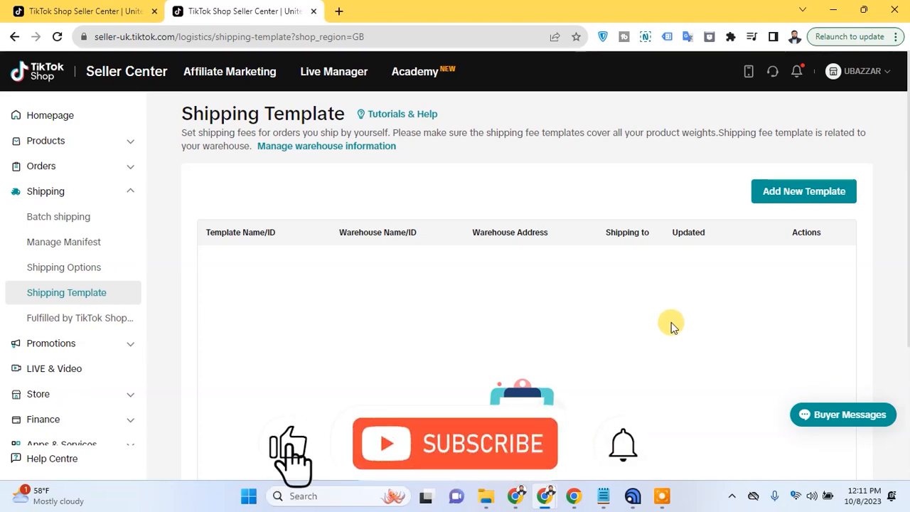
{"action": "left_click", "coordinate": [793, 199]}
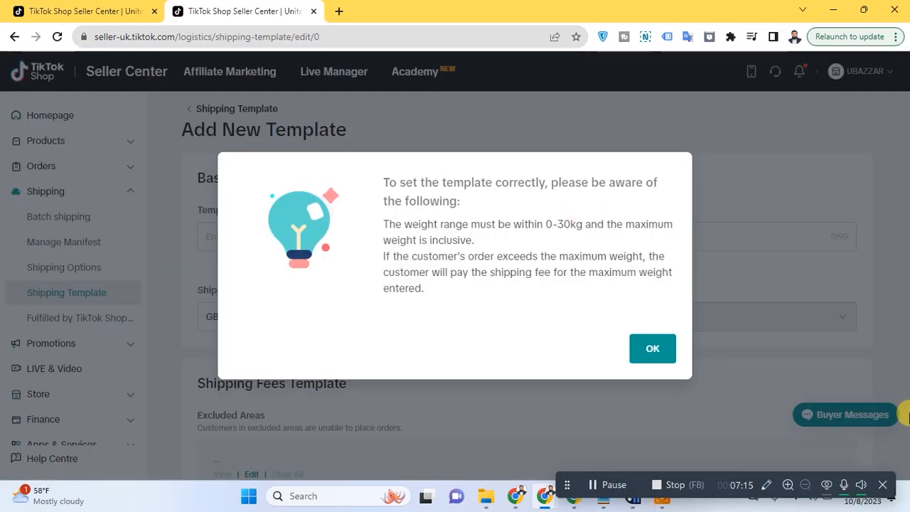
{"action": "left_click", "coordinate": [882, 485]}
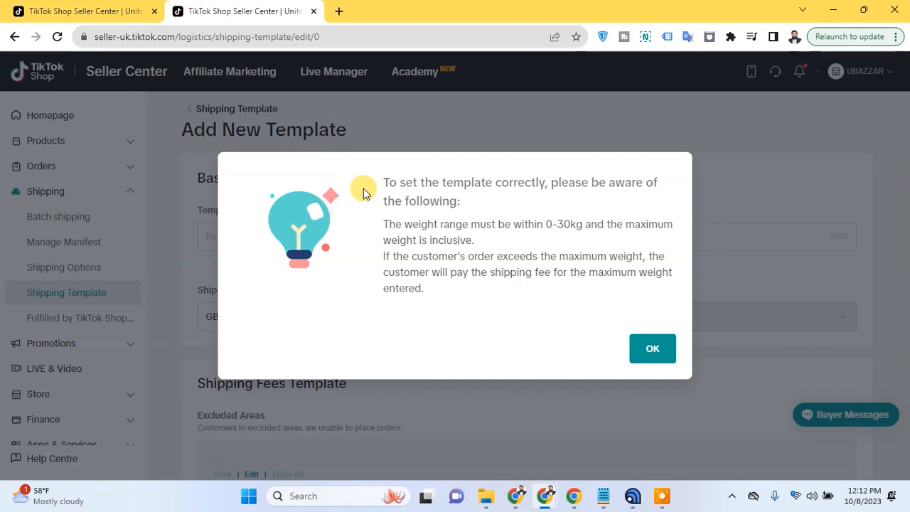
{"action": "left_click", "coordinate": [647, 350]}
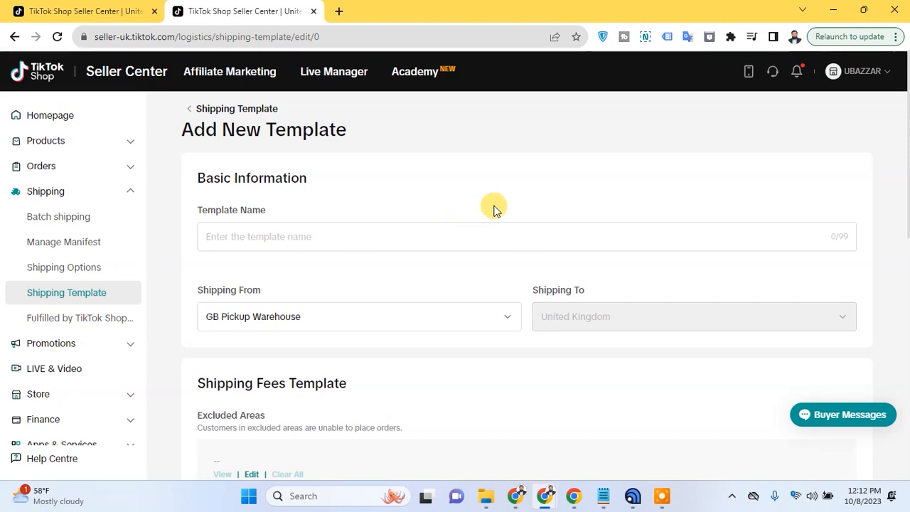
- Name the template Free Shipping and keep GB Pickup Warehouse as its shipping origin
{"action": "left_click", "coordinate": [514, 232]}
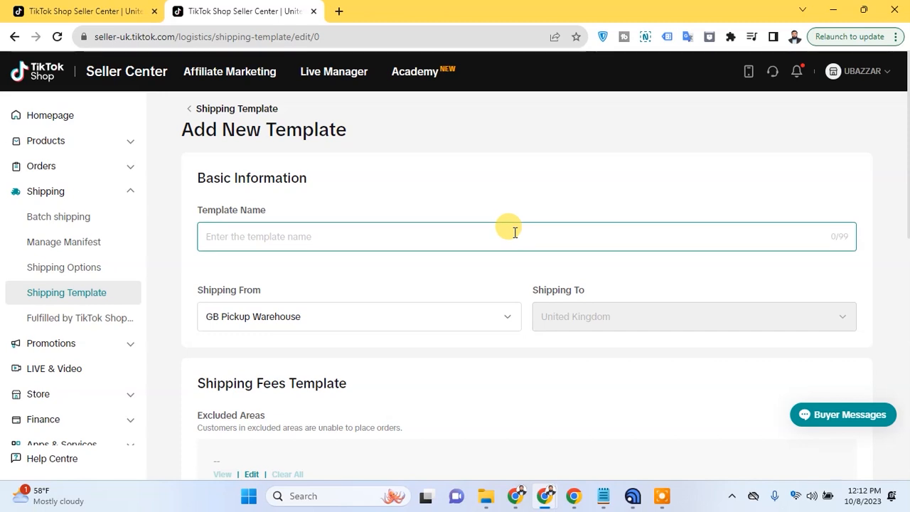
{"action": "type", "text": "Fre"}
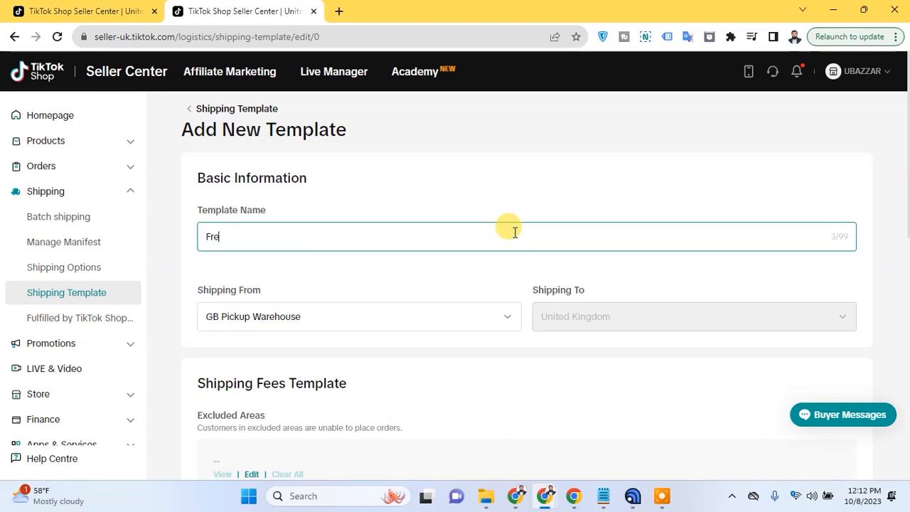
{"action": "type", "text": "e Ship"}
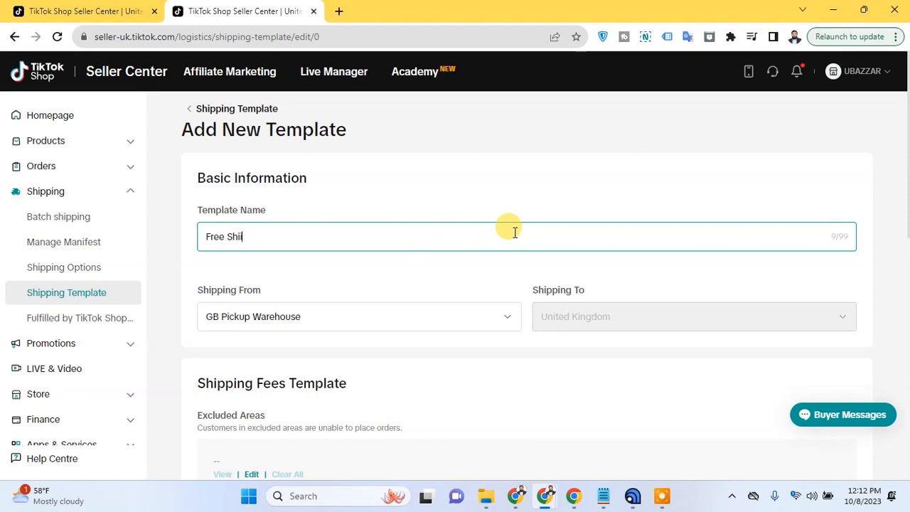
{"action": "type", "text": "ping"}
{"action": "left_click", "coordinate": [485, 269]}
{"action": "scroll", "coordinate": [488, 275], "scroll_direction": "down", "scroll_amount": 1}
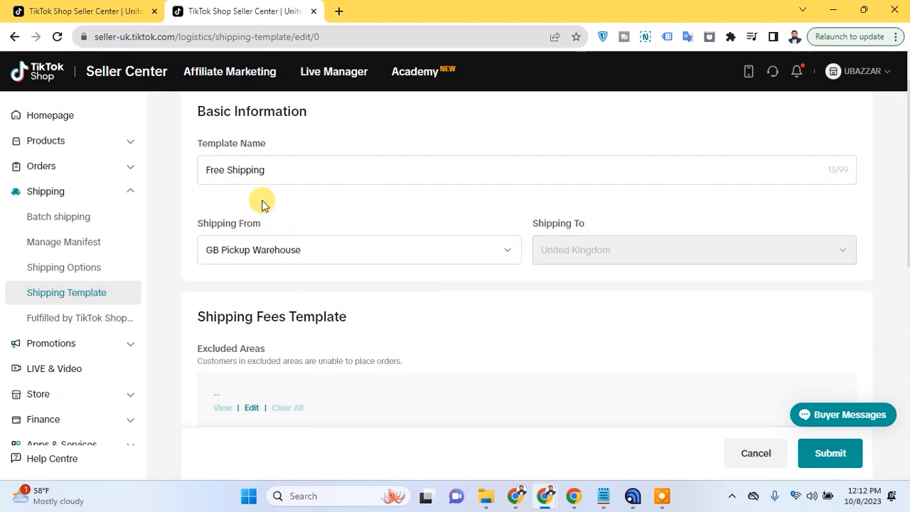
{"action": "left_click", "coordinate": [250, 254]}
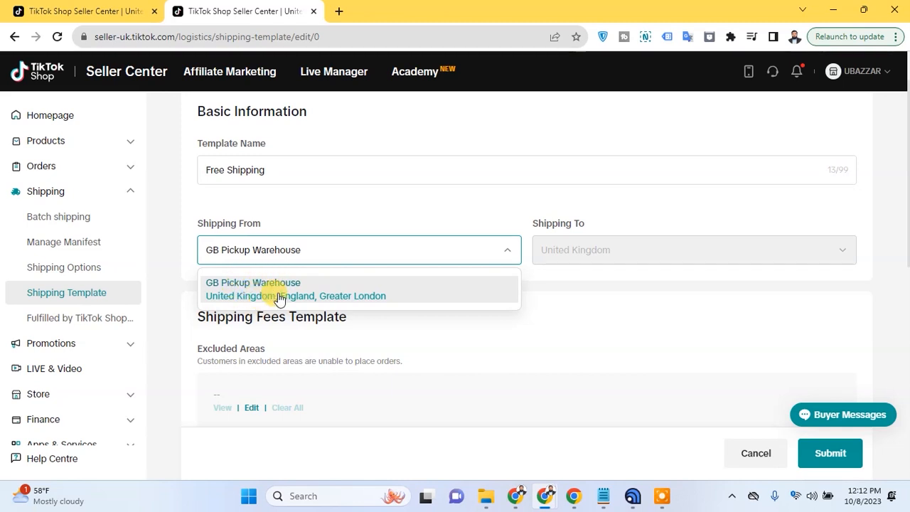
{"action": "left_click", "coordinate": [315, 192]}
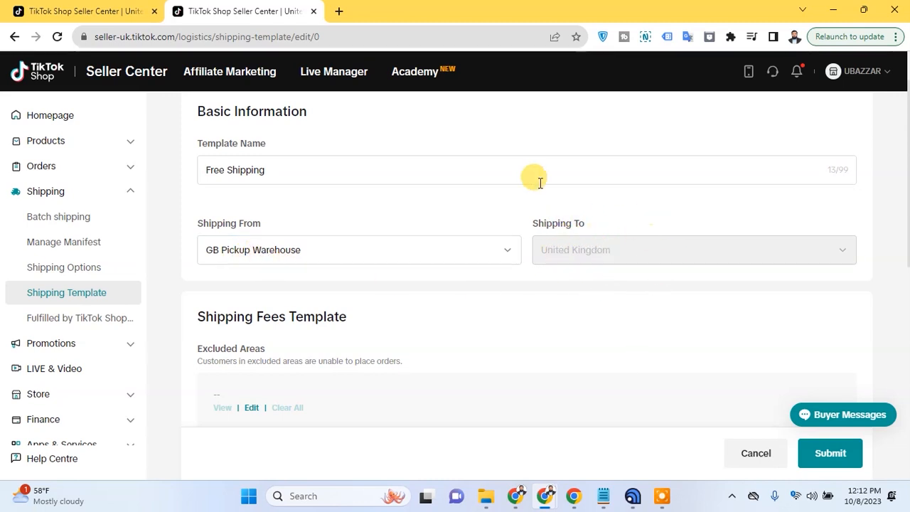
- Set the maximum weight to 30 kg for both the GB-Mainland and GB-Remote Areas delivery regions
{"action": "scroll", "coordinate": [587, 292], "scroll_direction": "down", "scroll_amount": 2}
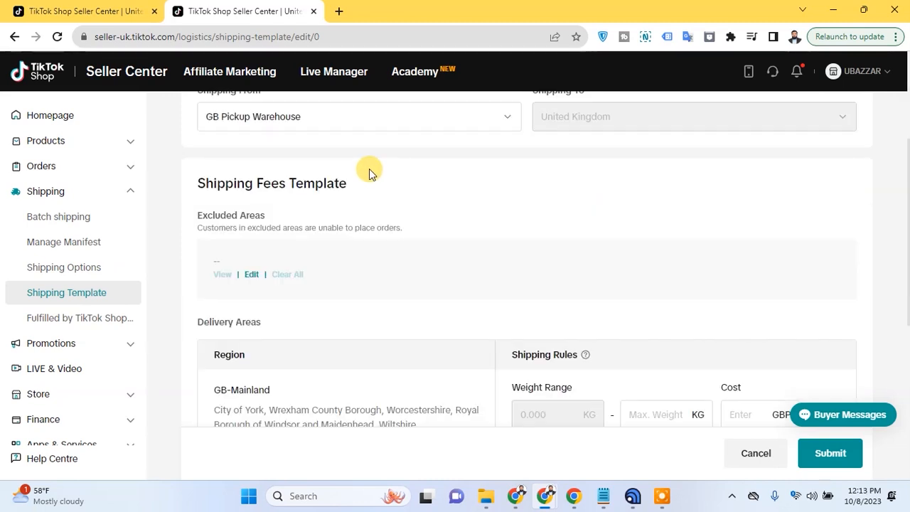
{"action": "scroll", "coordinate": [408, 189], "scroll_direction": "down", "scroll_amount": 1}
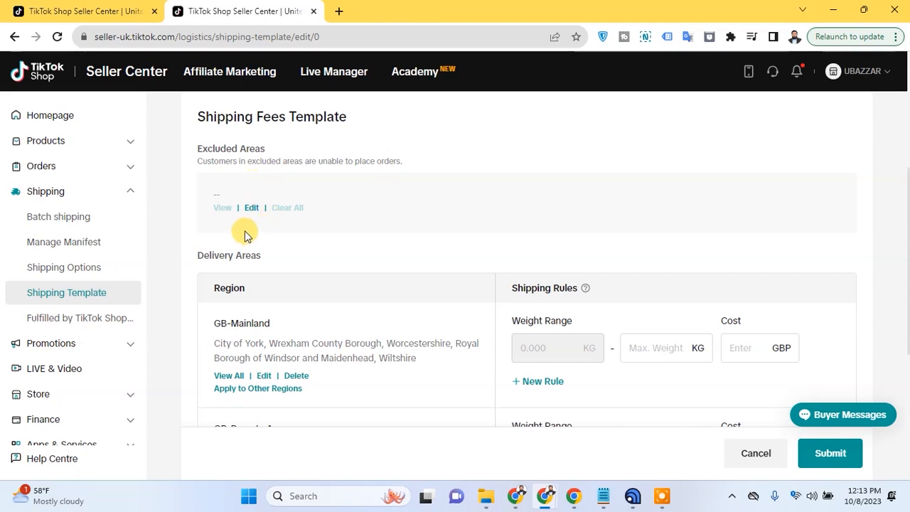
{"action": "scroll", "coordinate": [479, 240], "scroll_direction": "down", "scroll_amount": 1}
{"action": "scroll", "coordinate": [479, 240], "scroll_direction": "down", "scroll_amount": 1}
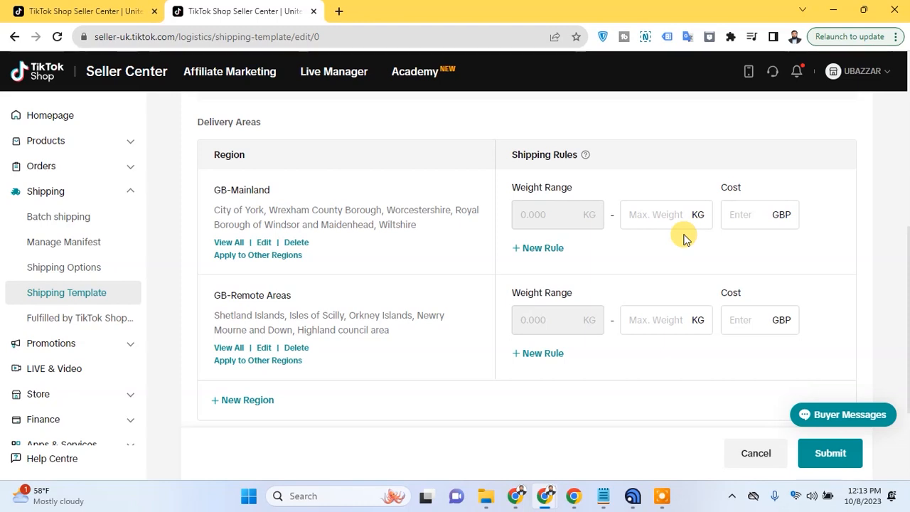
{"action": "left_click", "coordinate": [661, 214]}
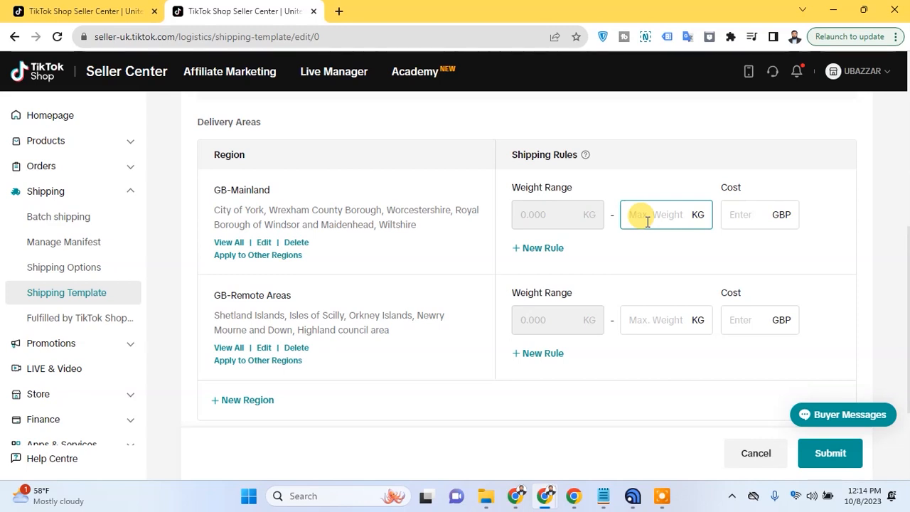
{"action": "type", "text": "30"}
{"action": "left_click", "coordinate": [640, 310]}
{"action": "left_click", "coordinate": [641, 311]}
{"action": "type", "text": "30"}
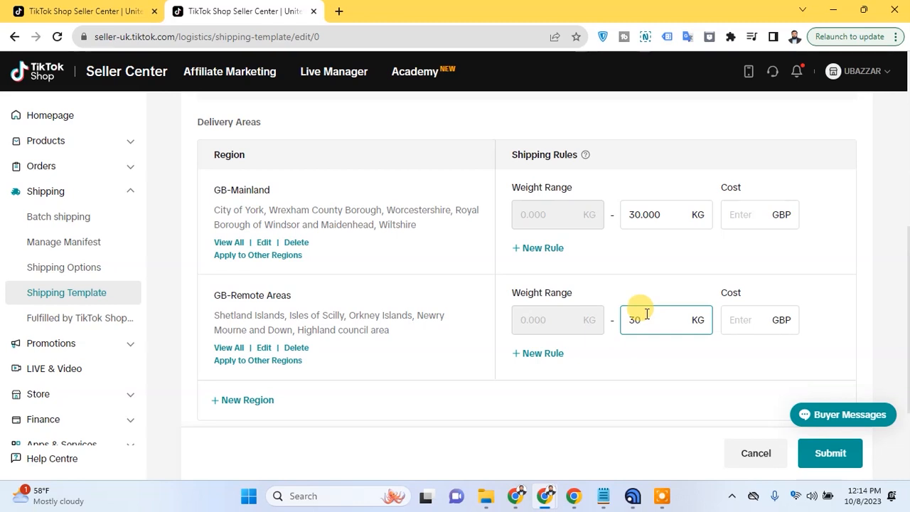
- Set the shipping cost to 0 GBP for both GB-Mainland and GB-Remote Areas
{"action": "left_click", "coordinate": [743, 217]}
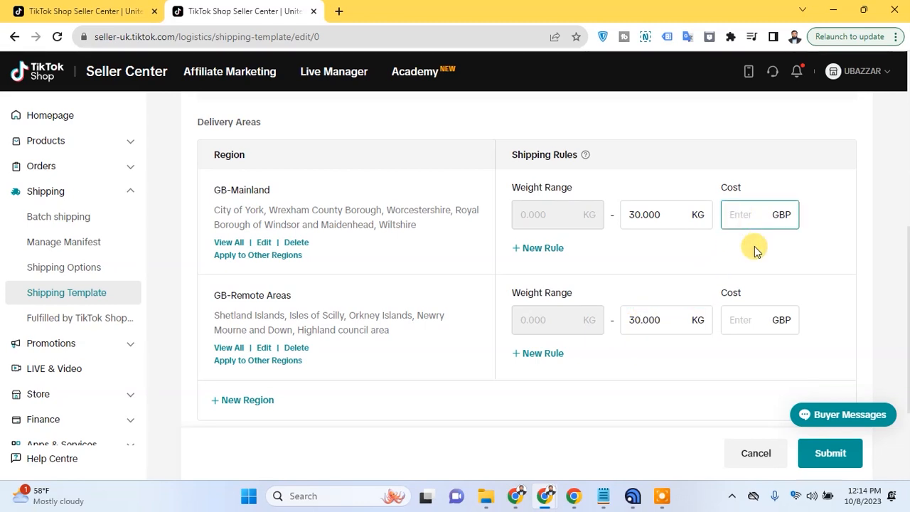
{"action": "left_click", "coordinate": [755, 247]}
{"action": "left_click", "coordinate": [744, 218]}
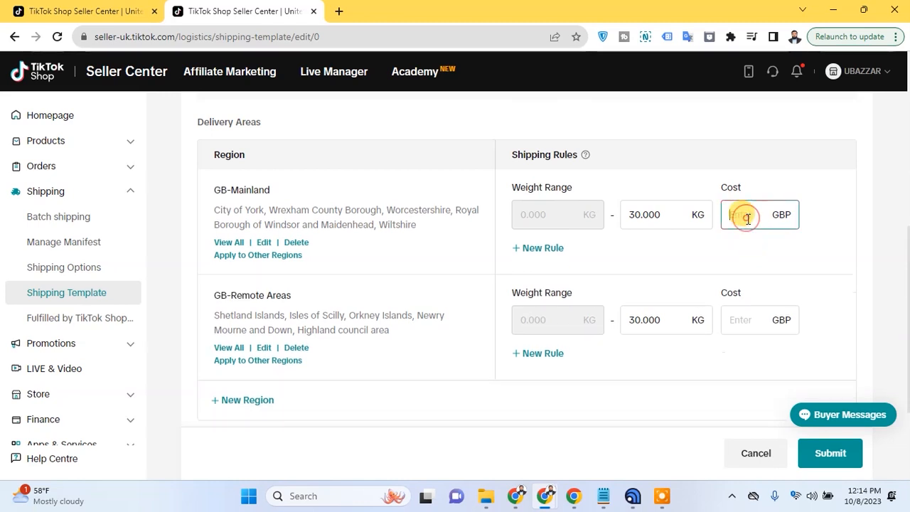
{"action": "type", "text": "0"}
{"action": "left_click", "coordinate": [741, 320]}
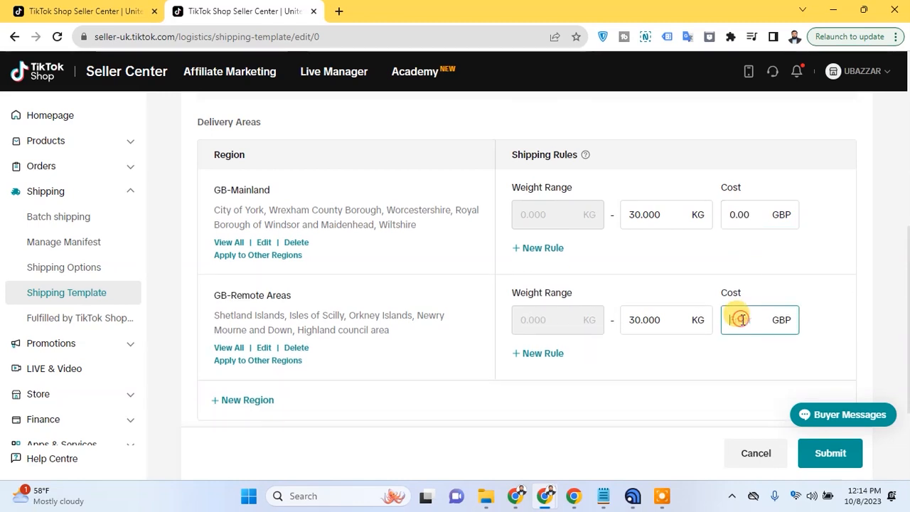
{"action": "type", "text": "0"}
{"action": "left_click", "coordinate": [841, 251]}
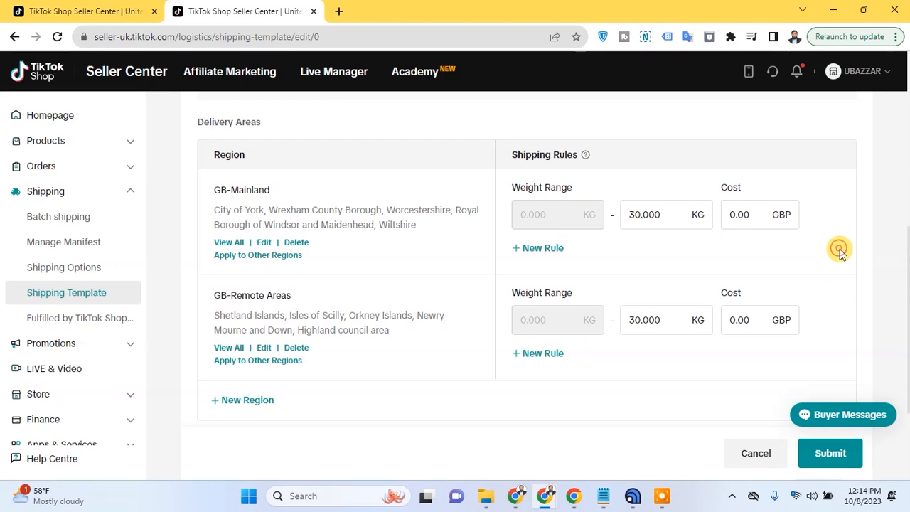
- Review the template's basic information, fees and unassigned areas, then submit and save it
{"action": "scroll", "coordinate": [839, 311], "scroll_direction": "down", "scroll_amount": 2}
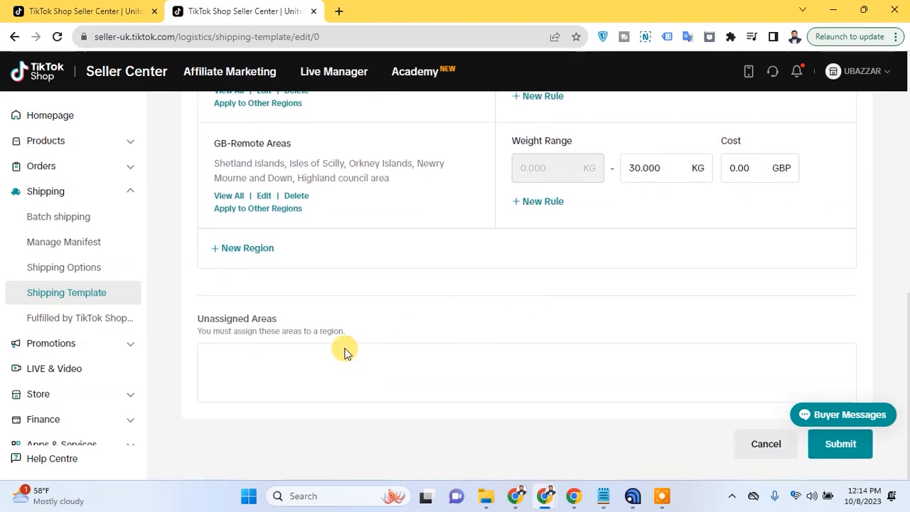
{"action": "scroll", "coordinate": [338, 359], "scroll_direction": "up", "scroll_amount": 2}
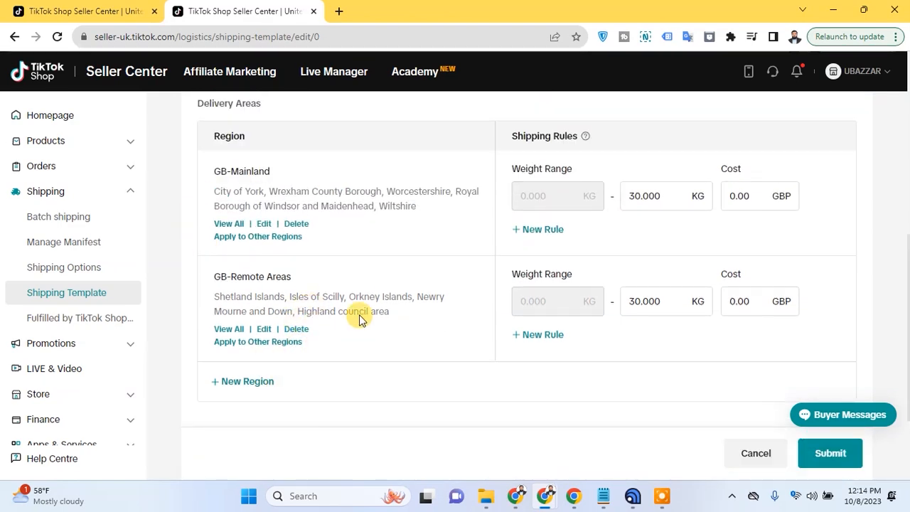
{"action": "scroll", "coordinate": [396, 300], "scroll_direction": "up", "scroll_amount": 5}
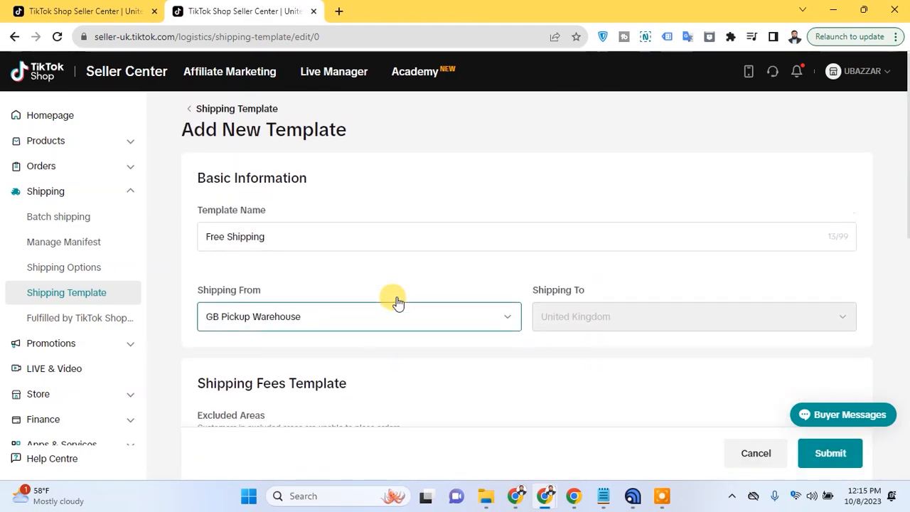
{"action": "scroll", "coordinate": [396, 301], "scroll_direction": "down", "scroll_amount": 3}
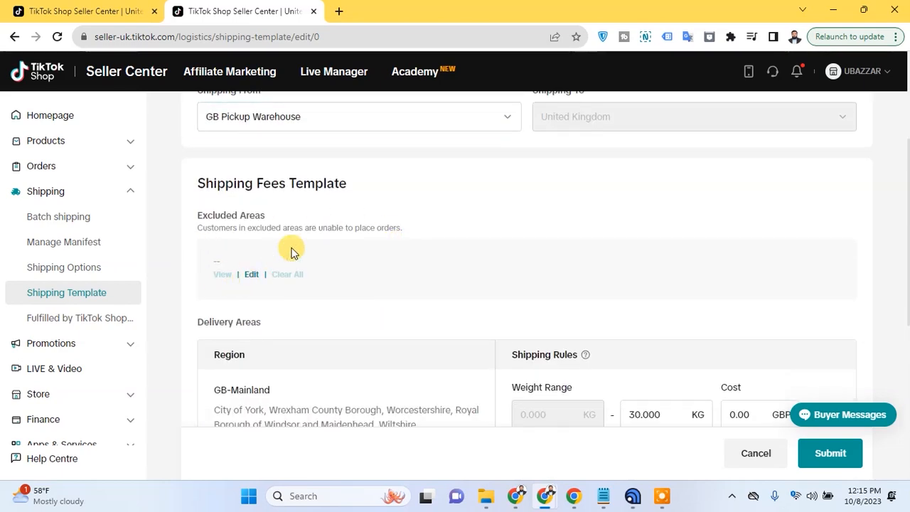
{"action": "scroll", "coordinate": [573, 251], "scroll_direction": "down", "scroll_amount": 4}
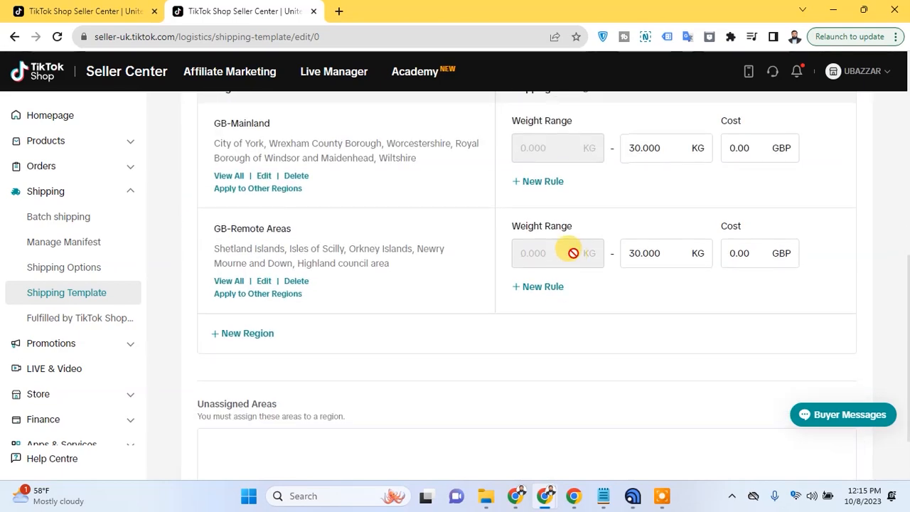
{"action": "scroll", "coordinate": [659, 311], "scroll_direction": "down", "scroll_amount": 1}
{"action": "scroll", "coordinate": [655, 304], "scroll_direction": "down", "scroll_amount": 1}
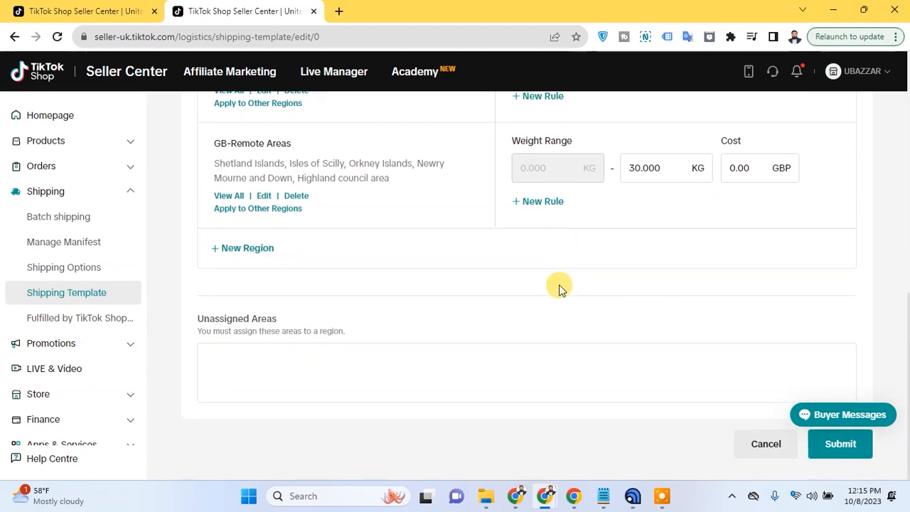
{"action": "left_click", "coordinate": [847, 455]}
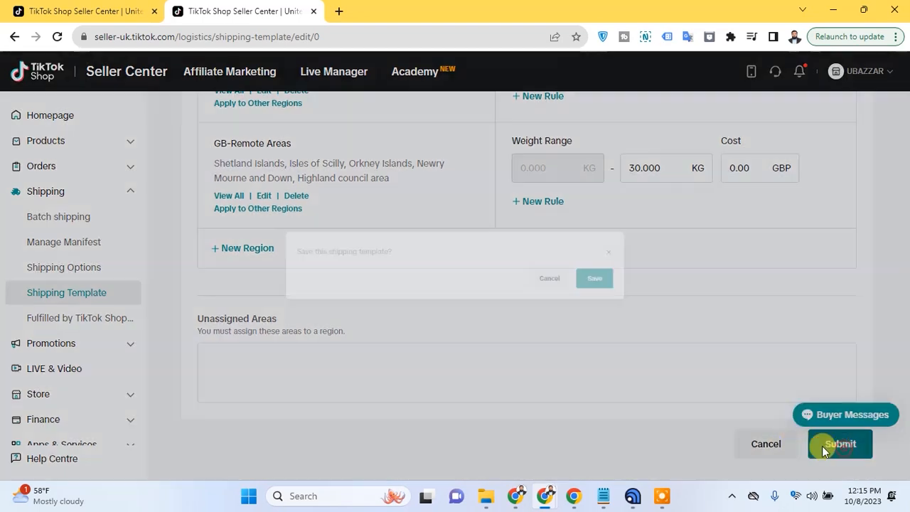
{"action": "left_click", "coordinate": [662, 284]}
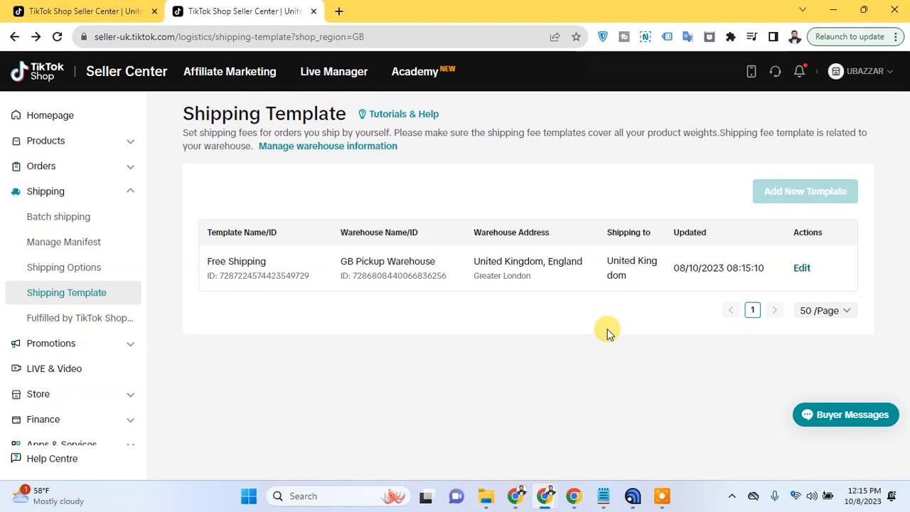
- Open the saved Free Shipping template for editing and rename it Standard Shipping
{"action": "left_click", "coordinate": [801, 267]}
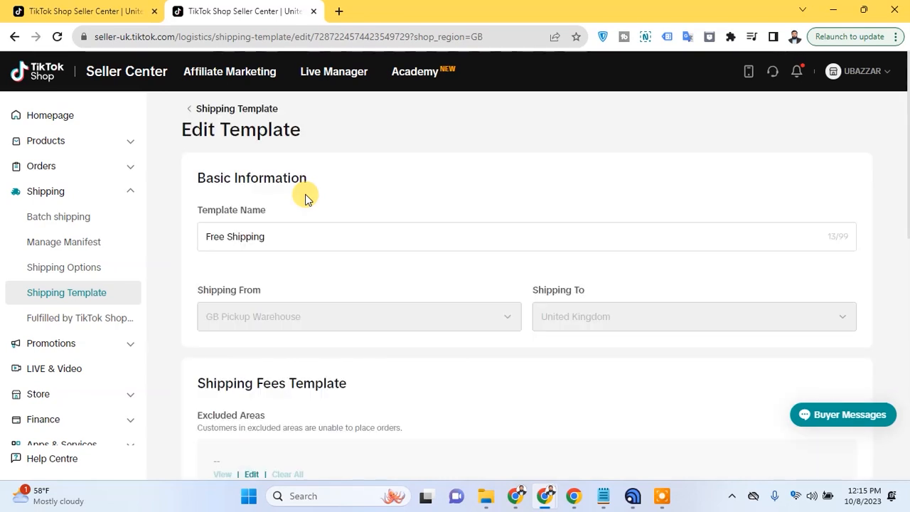
{"action": "left_click", "coordinate": [270, 235]}
{"action": "left_click_drag", "start_coordinate": [224, 236], "coordinate": [199, 236]}
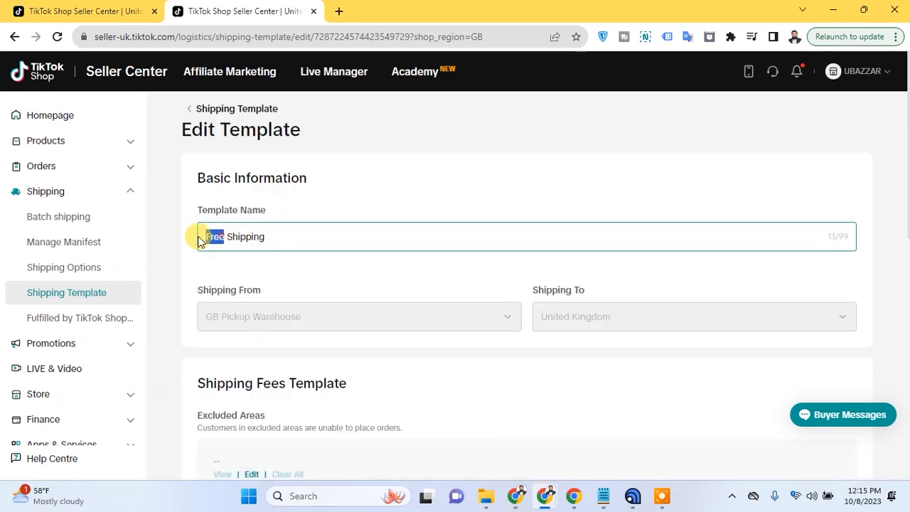
{"action": "key", "text": "BackSpace"}
{"action": "type", "text": "Stand"}
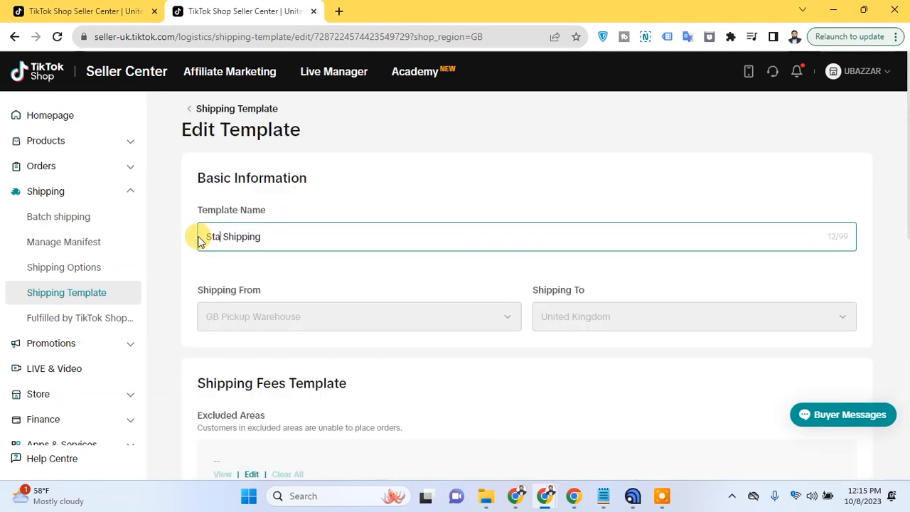
{"action": "type", "text": "ard"}
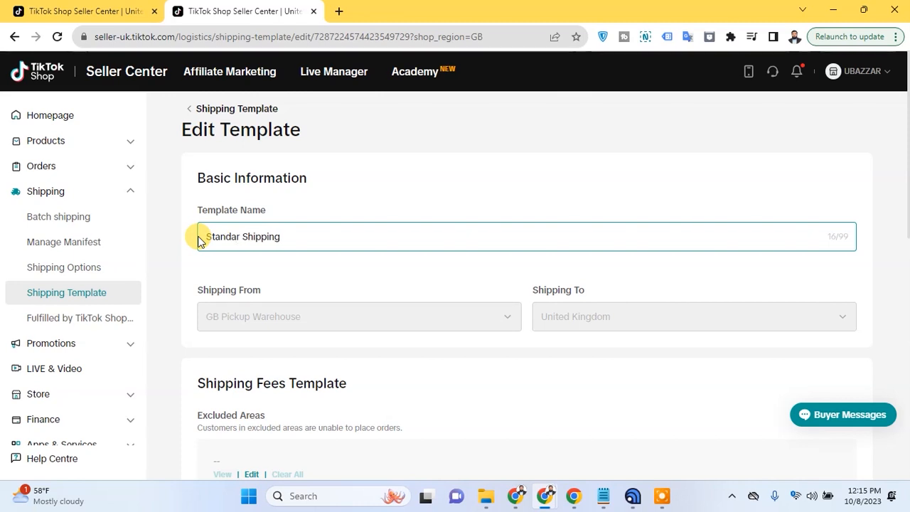
{"action": "key", "text": "BackSpace"}
{"action": "type", "text": "d"}
{"action": "left_click", "coordinate": [238, 261]}
- Set the GB-Mainland shipping cost to 2.5 GBP
{"action": "scroll", "coordinate": [526, 242], "scroll_direction": "down", "scroll_amount": 4}
{"action": "scroll", "coordinate": [527, 240], "scroll_direction": "down", "scroll_amount": 2}
{"action": "left_click", "coordinate": [736, 212]}
{"action": "double_click", "coordinate": [739, 215]}
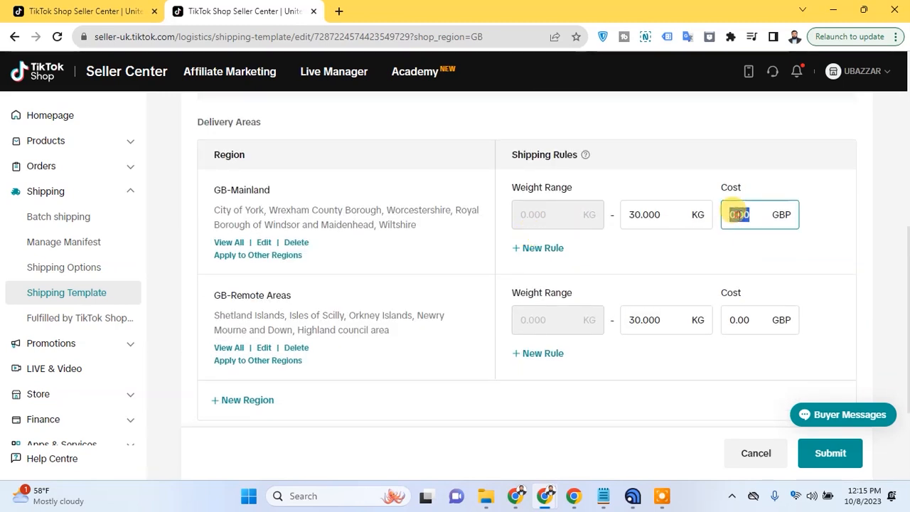
{"action": "type", "text": "25"}
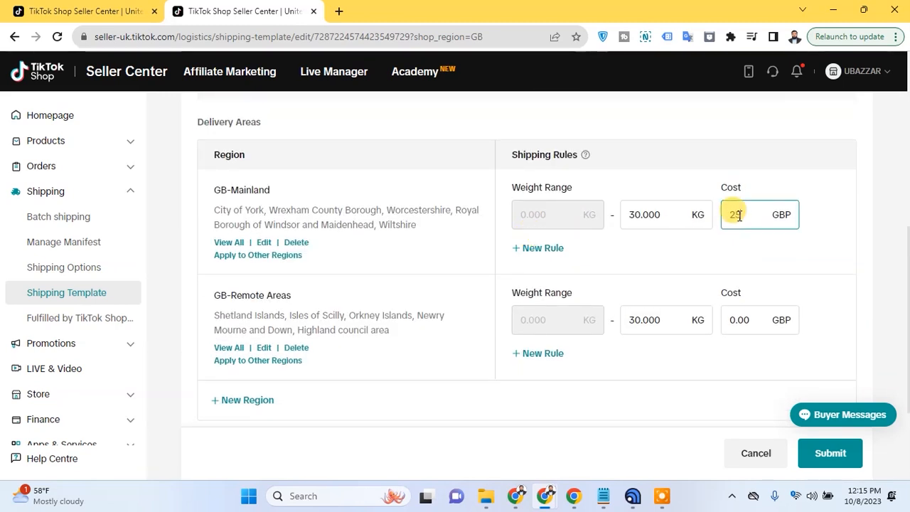
{"action": "left_click", "coordinate": [736, 214]}
{"action": "type", "text": ".5"}
- Set the GB-Remote Areas shipping cost to 2.5 GBP
{"action": "left_click", "coordinate": [737, 313]}
{"action": "double_click", "coordinate": [738, 315]}
{"action": "type", "text": "2"}
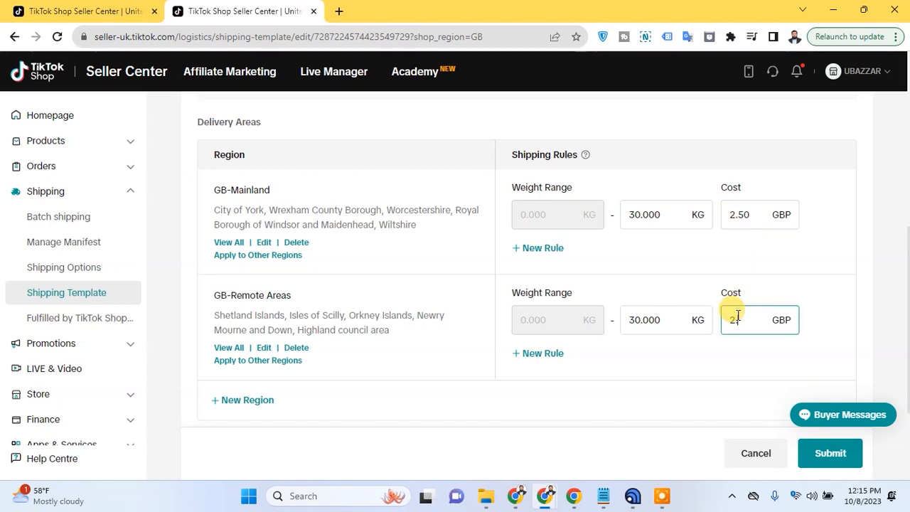
{"action": "type", "text": ".5"}
{"action": "left_click", "coordinate": [760, 294]}
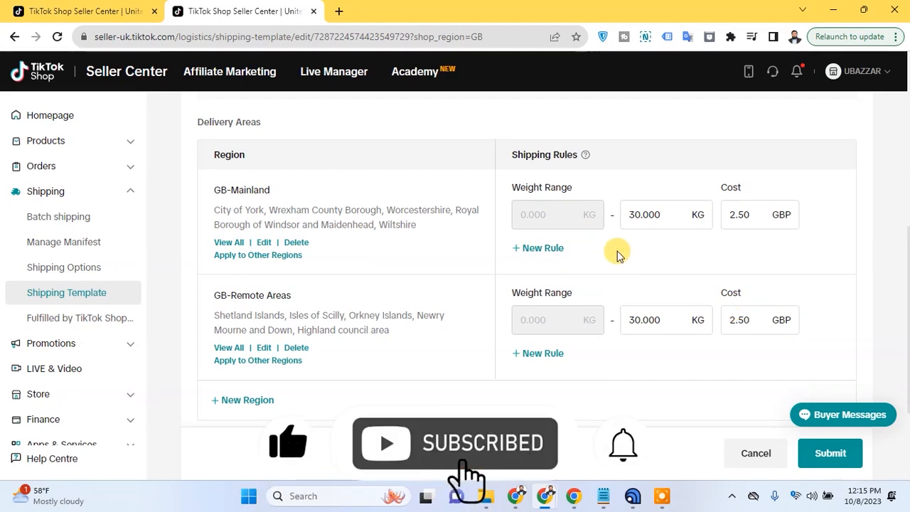
- Add a second GB-Mainland shipping rule for 30 to 100 KG at a cost of 10 GBP, and delete that rule again
{"action": "left_click", "coordinate": [674, 218]}
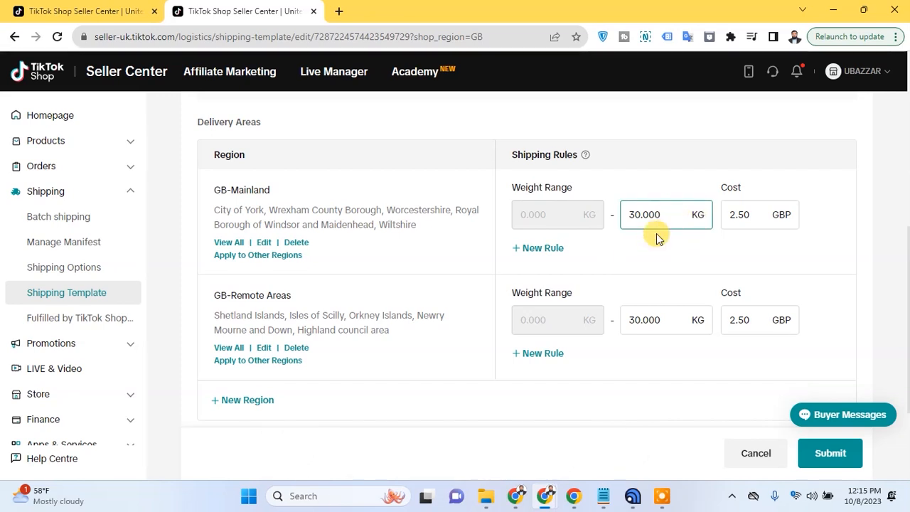
{"action": "left_click", "coordinate": [549, 248]}
{"action": "left_click", "coordinate": [664, 265]}
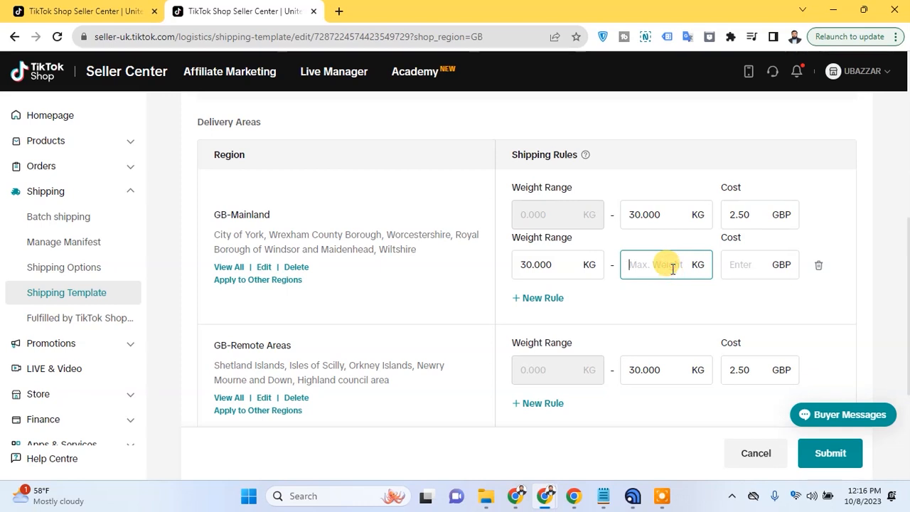
{"action": "type", "text": "100"}
{"action": "left_click", "coordinate": [733, 266]}
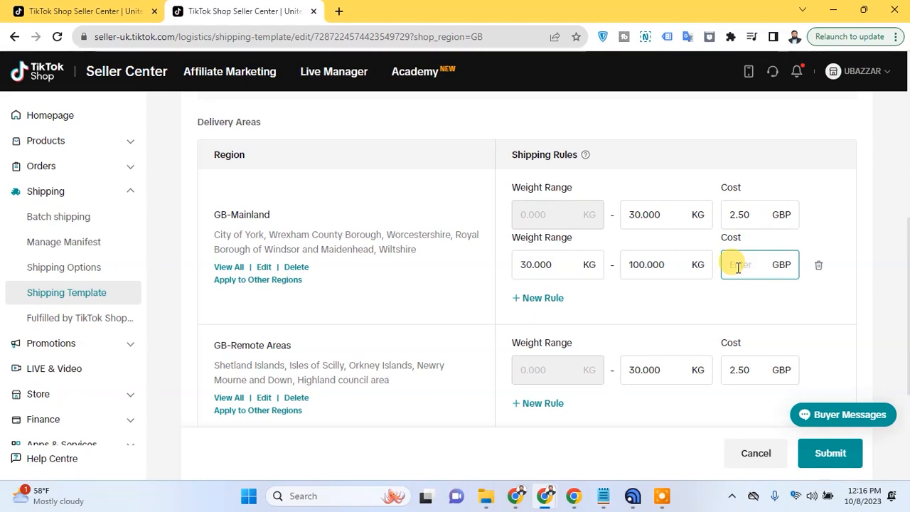
{"action": "type", "text": "10"}
{"action": "left_click", "coordinate": [742, 299]}
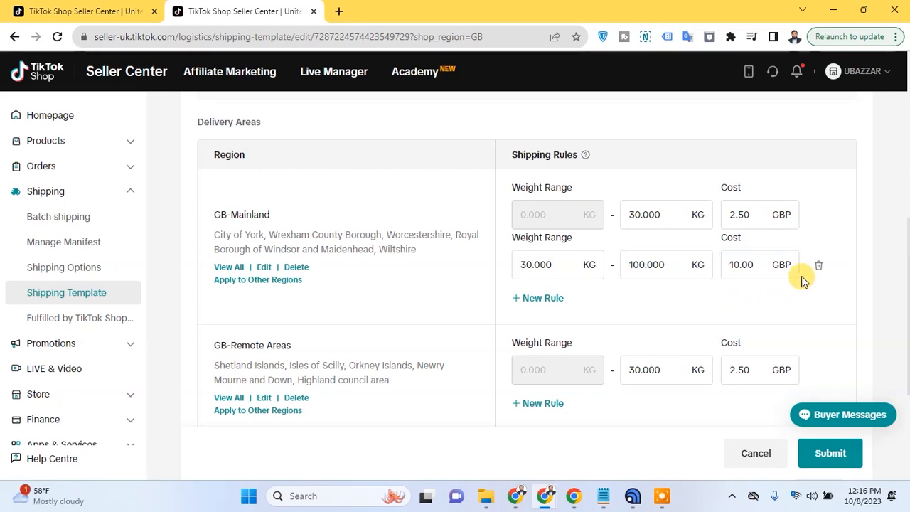
{"action": "left_click", "coordinate": [820, 264]}
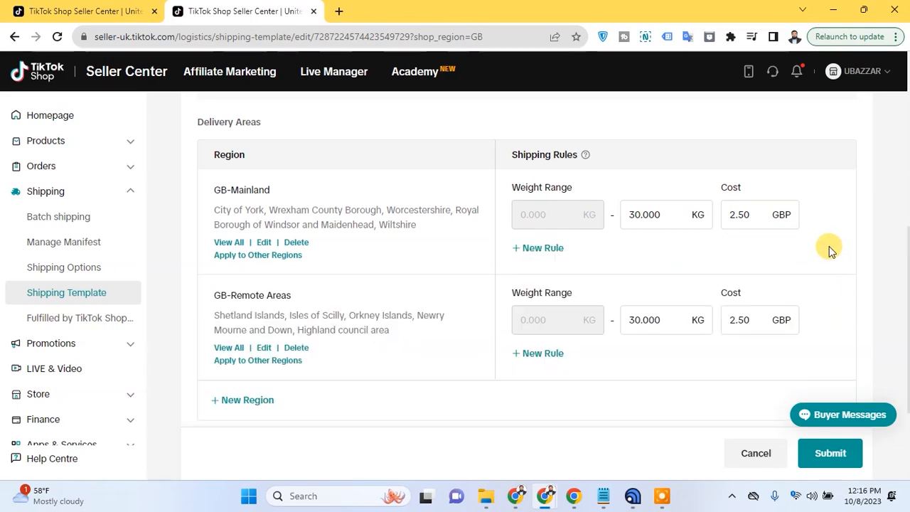
- Submit the edited Standard Shipping template and confirm saving it
{"action": "left_click", "coordinate": [845, 457]}
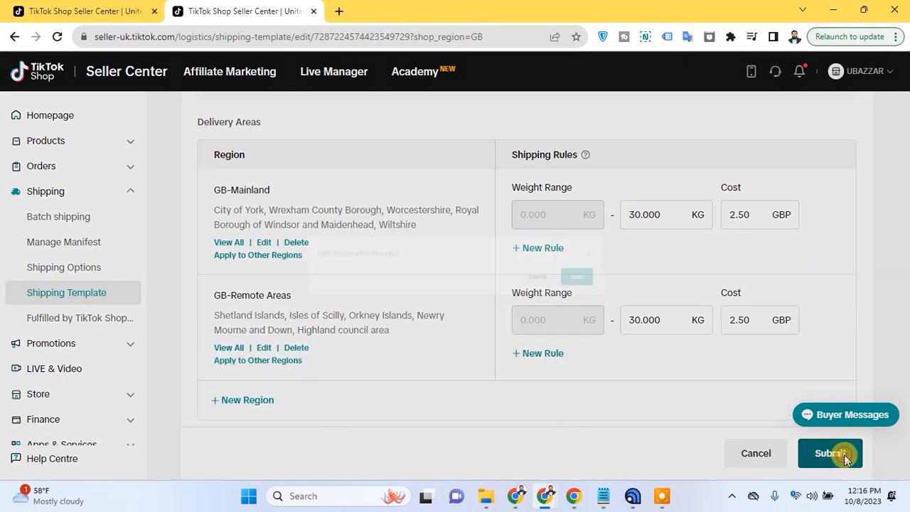
{"action": "left_click", "coordinate": [665, 286]}
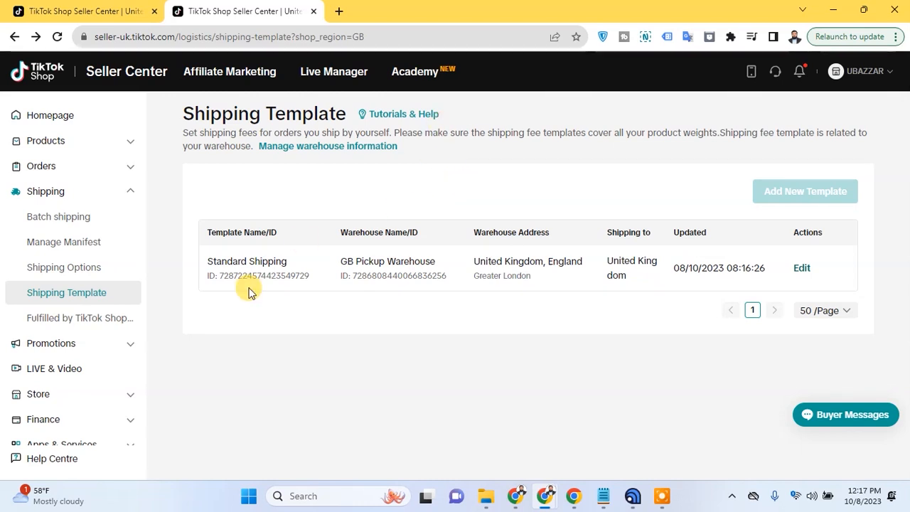
- Open the account's Warehouse Settings to view the pick-up and return warehouse addresses
{"action": "scroll", "coordinate": [42, 365], "scroll_direction": "down", "scroll_amount": 2}
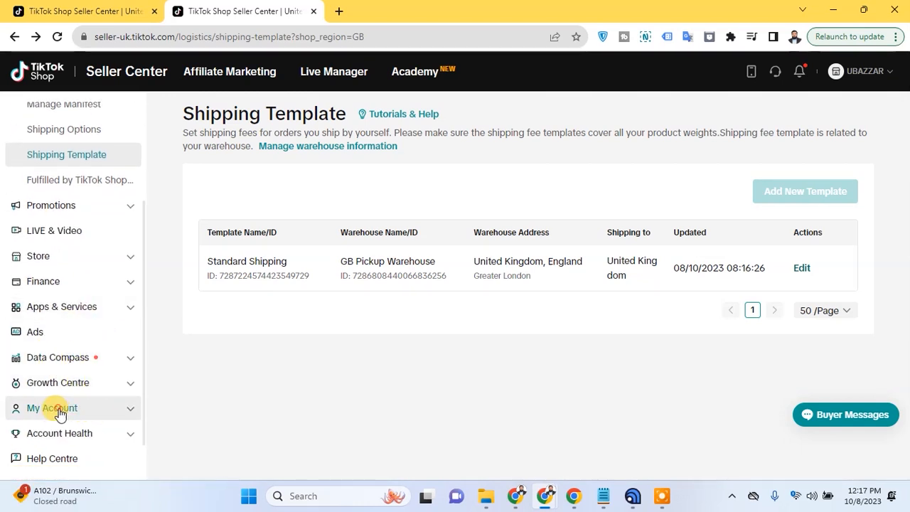
{"action": "left_click", "coordinate": [32, 411]}
{"action": "scroll", "coordinate": [107, 349], "scroll_direction": "down", "scroll_amount": 2}
{"action": "left_click", "coordinate": [90, 362]}
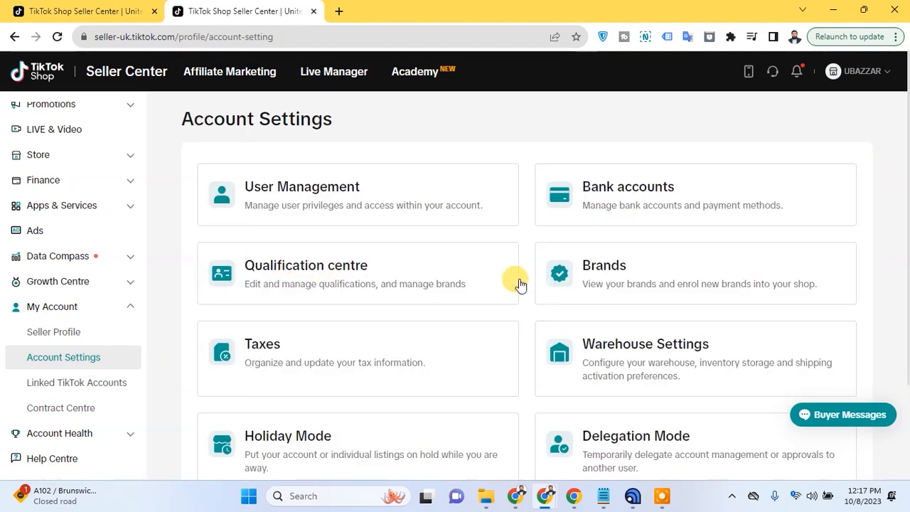
{"action": "left_click", "coordinate": [603, 359]}
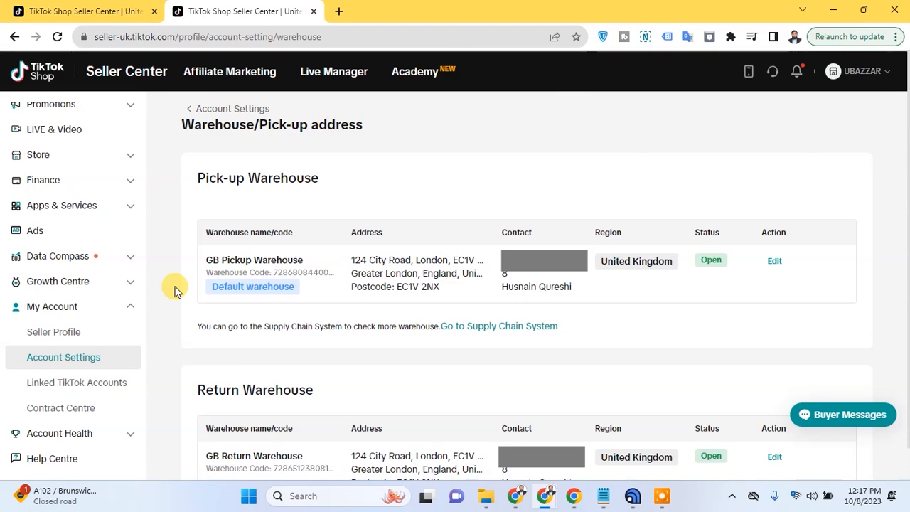
- Return to the Shipping Options page and examine the explanation of the preferred method for Shipped via platform
{"action": "left_click", "coordinate": [95, 9]}
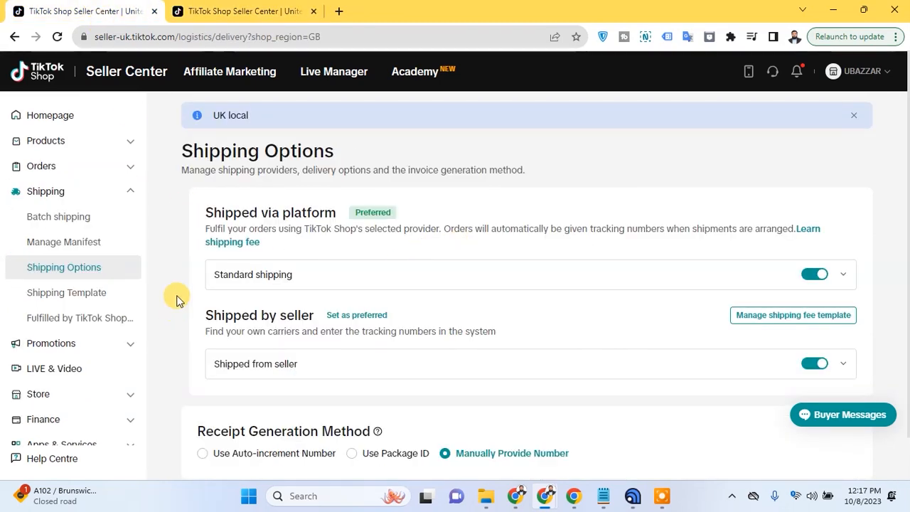
{"action": "scroll", "coordinate": [177, 258], "scroll_direction": "down", "scroll_amount": 1}
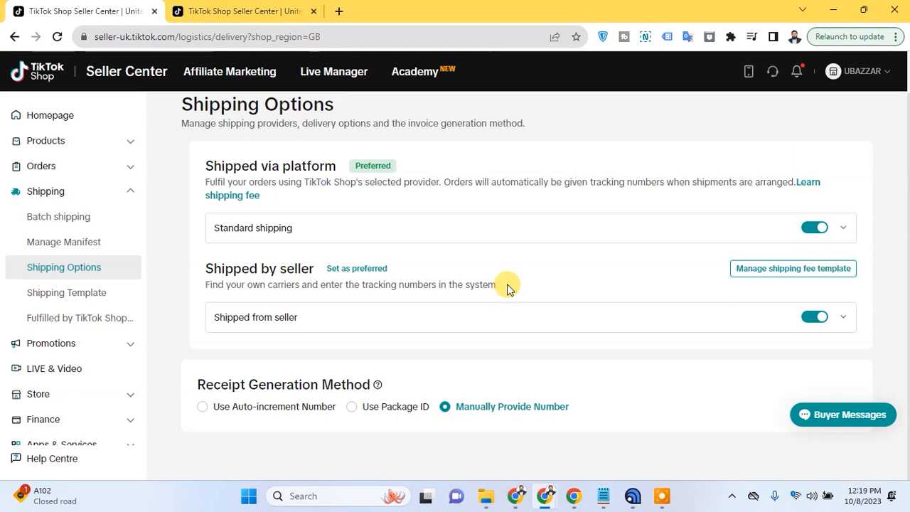
{"action": "mouse_move", "coordinate": [377, 167]}
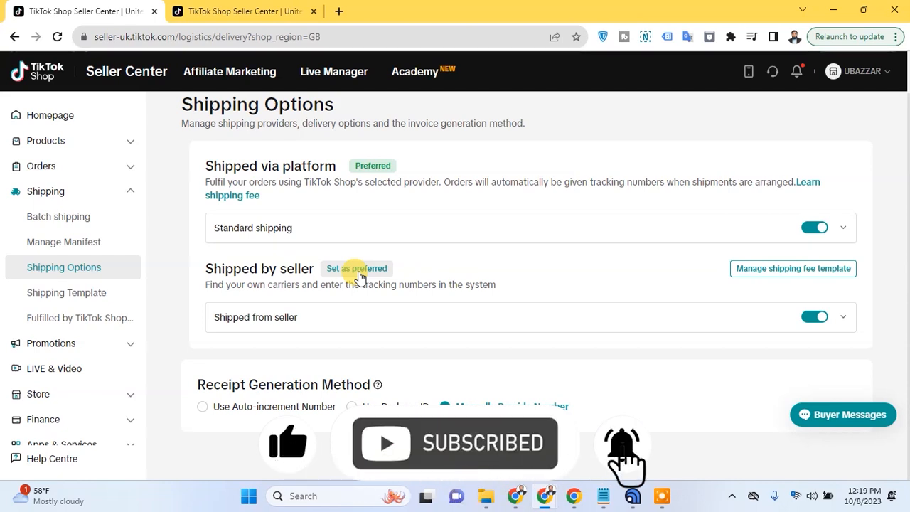
{"action": "mouse_move", "coordinate": [376, 166]}
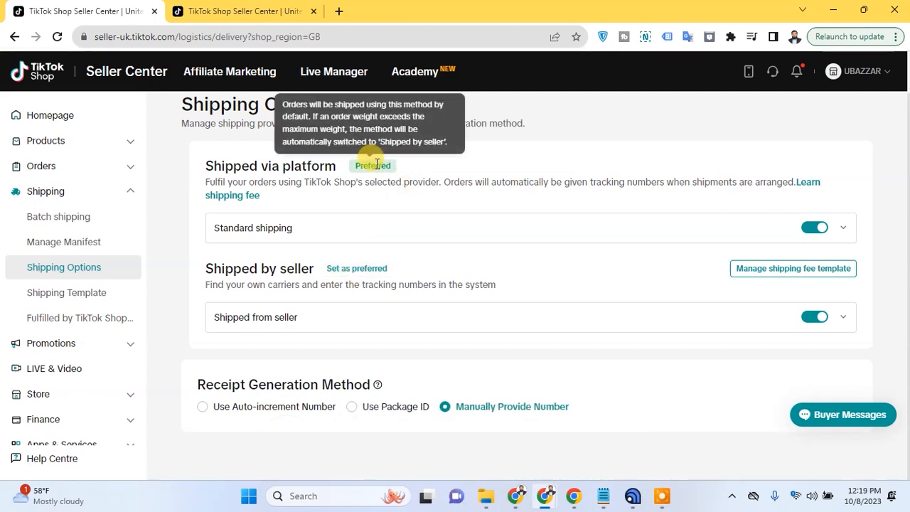